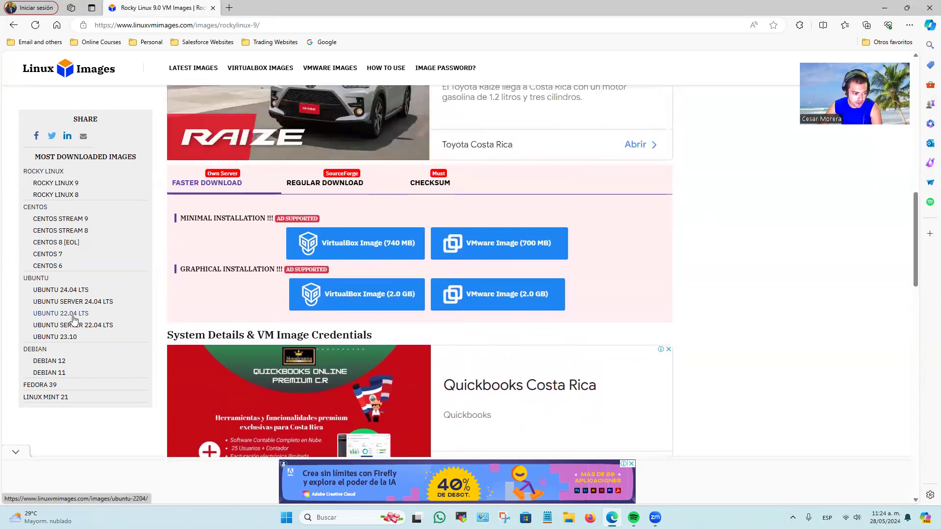
Review the Rocky Linux 9.0 image page, including its introduction, download links and comments.
scroll(74, 320, "up", 8)
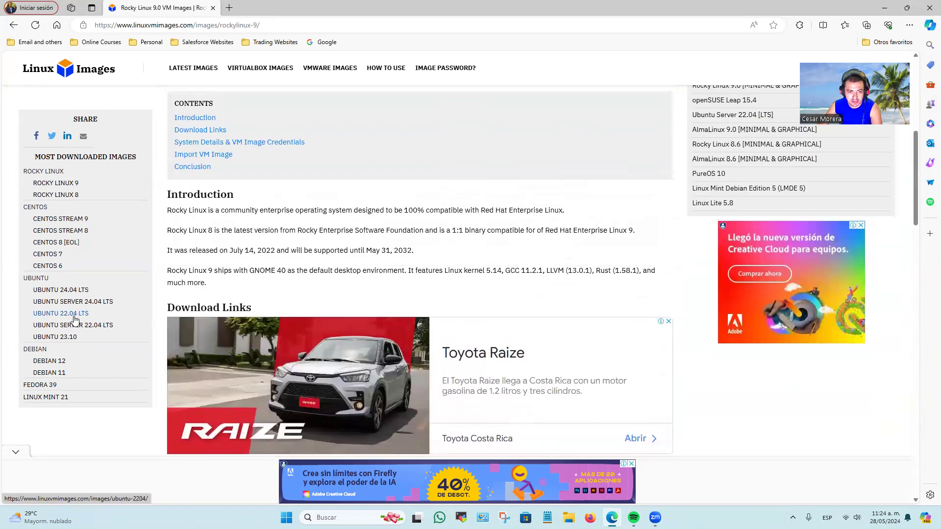
scroll(75, 319, "up", 5)
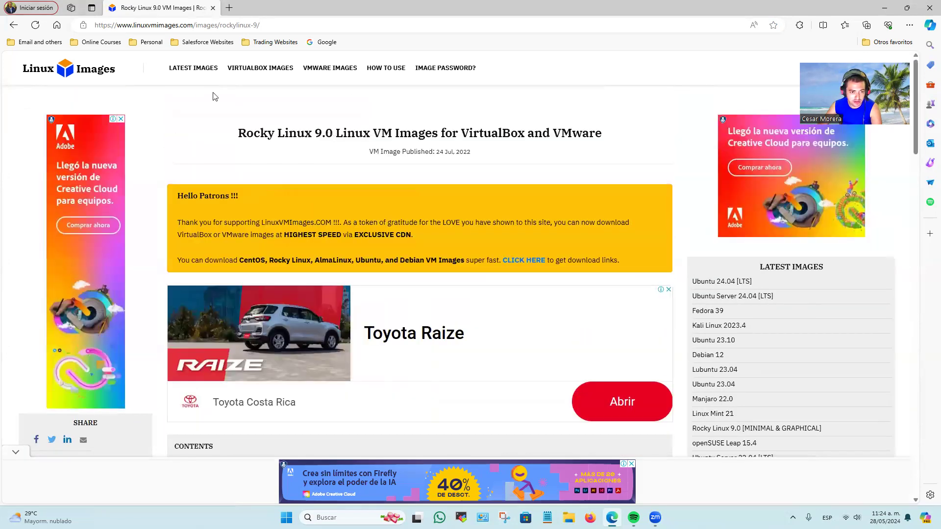
scroll(443, 219, "down", 10)
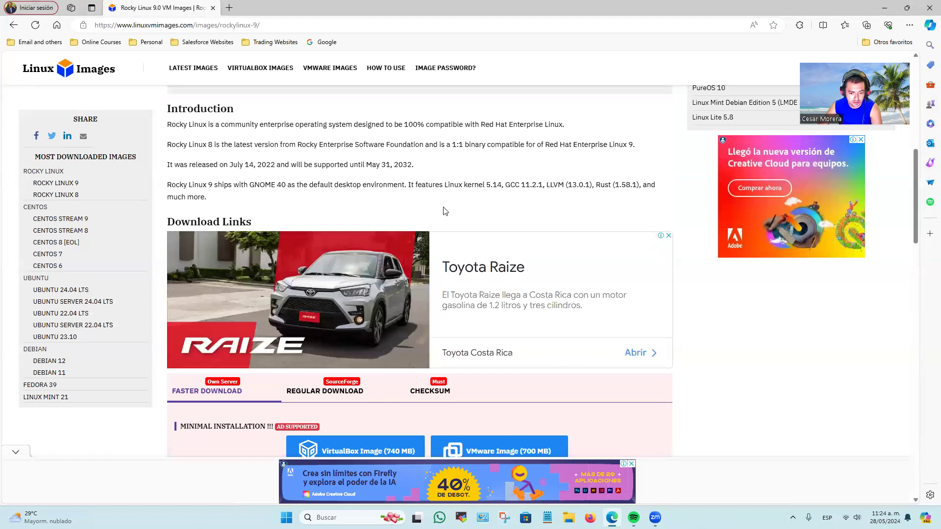
scroll(444, 211, "down", 15)
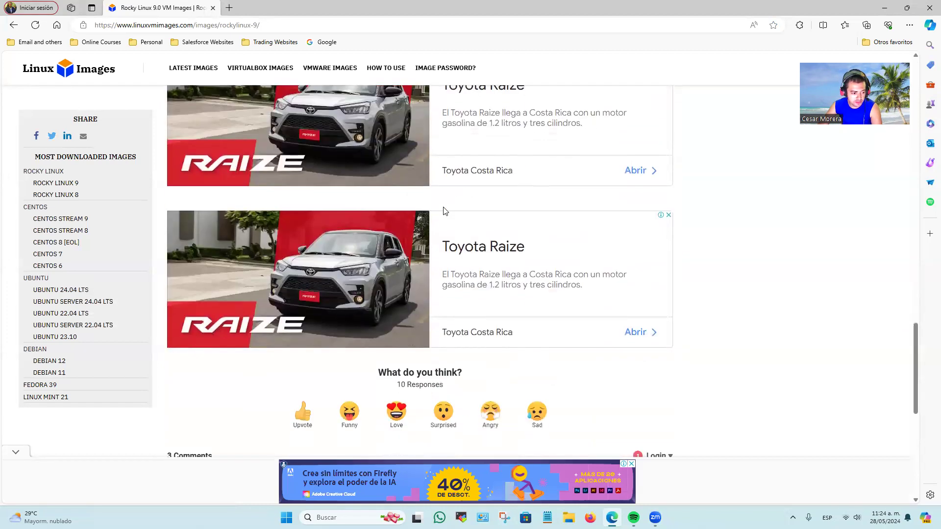
scroll(445, 211, "down", 5)
Return to the Linux VM Images home page and look through the listed distributions down to Ubuntu.
left_click(14, 25)
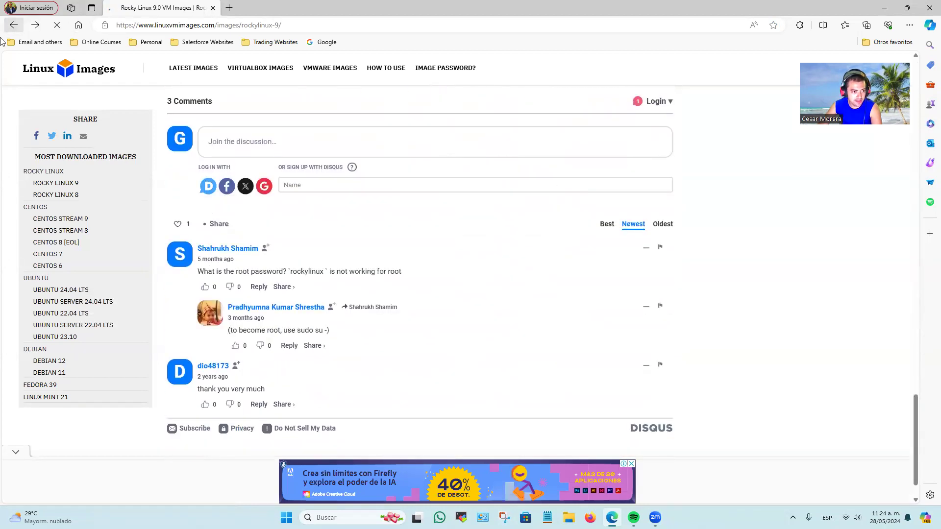
scroll(628, 284, "up", 6)
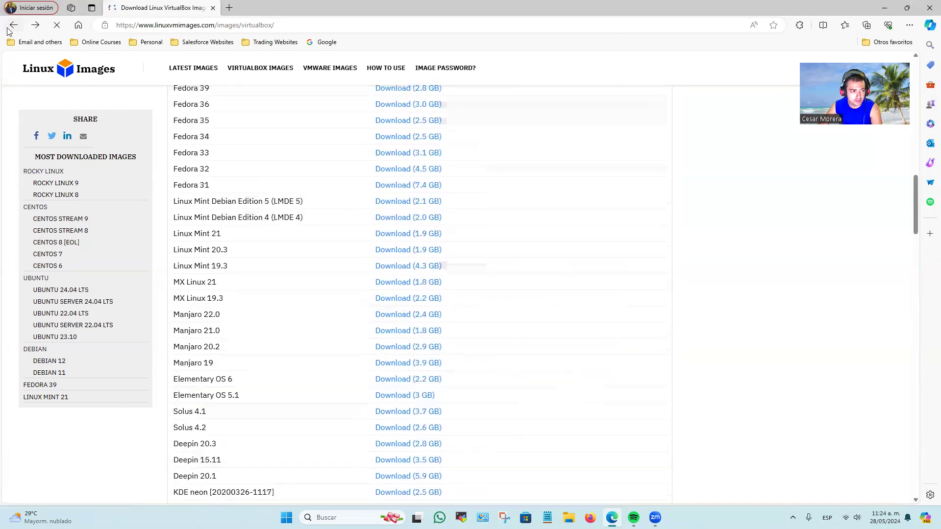
left_click(13, 25)
scroll(554, 245, "down", 5)
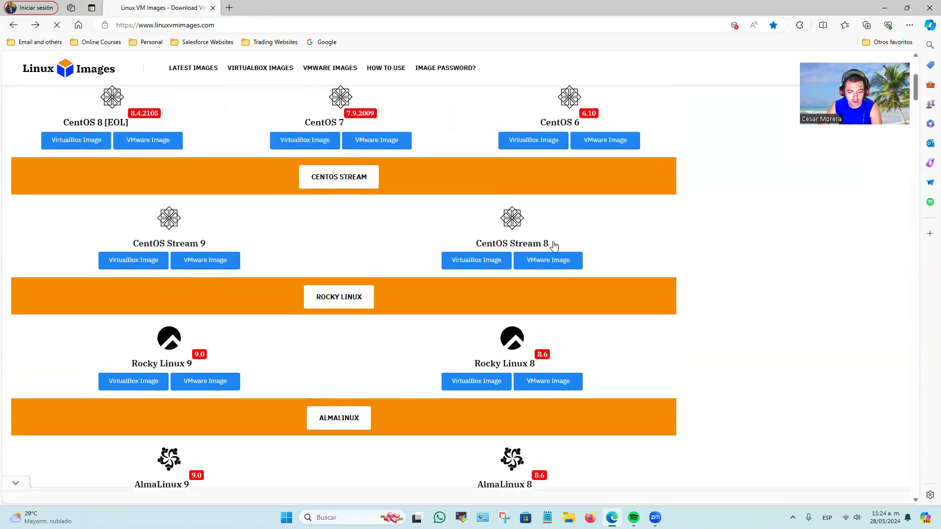
scroll(739, 272, "down", 4)
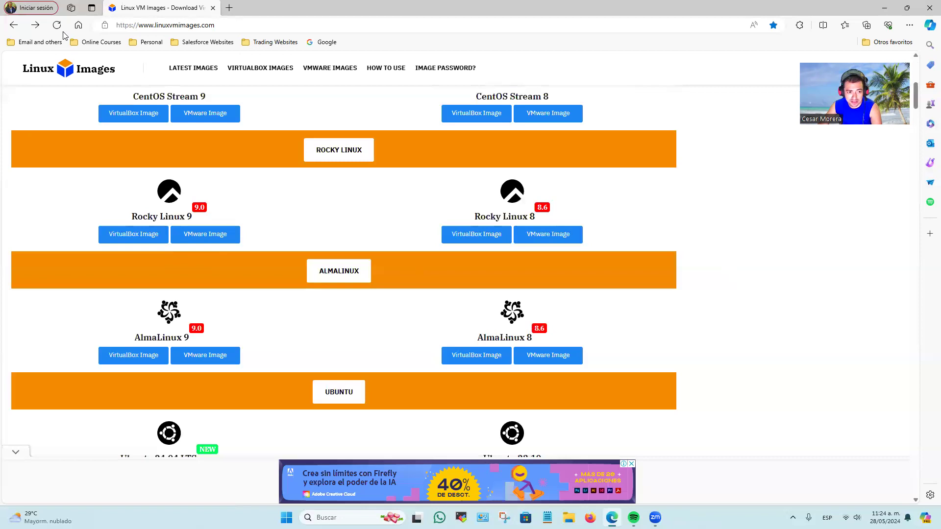
scroll(805, 296, "down", 2)
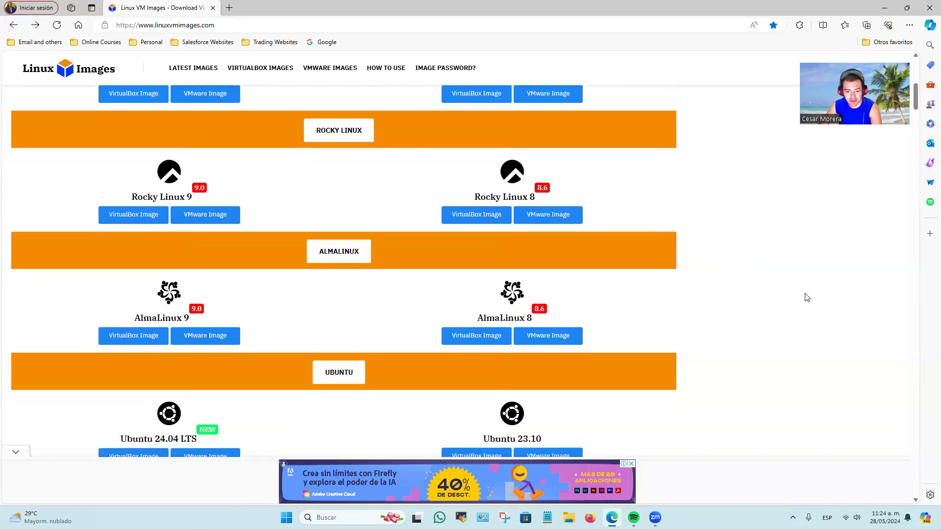
scroll(391, 351, "down", 1)
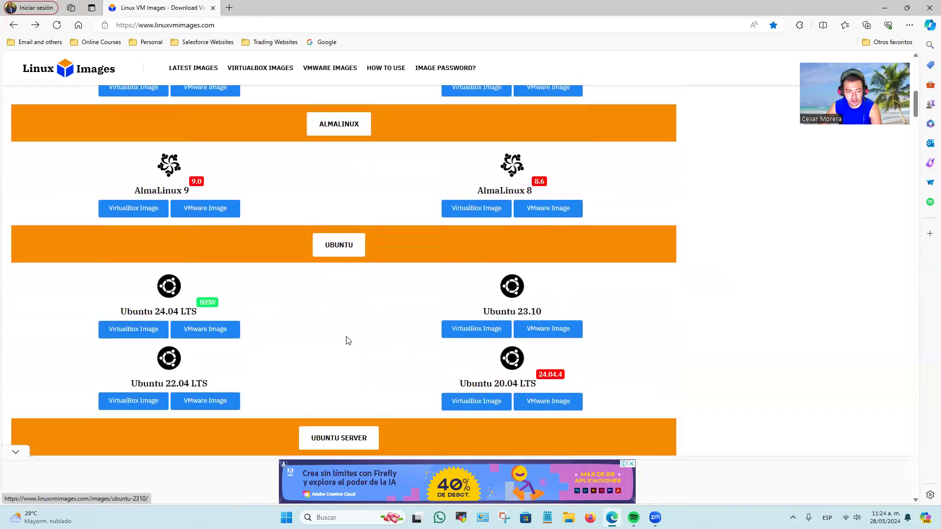
Open the AlmaLinux 9 image page, review its minimal and GNOME desktop download options, and minimize the browser.
left_click(165, 192)
scroll(605, 319, "down", 3)
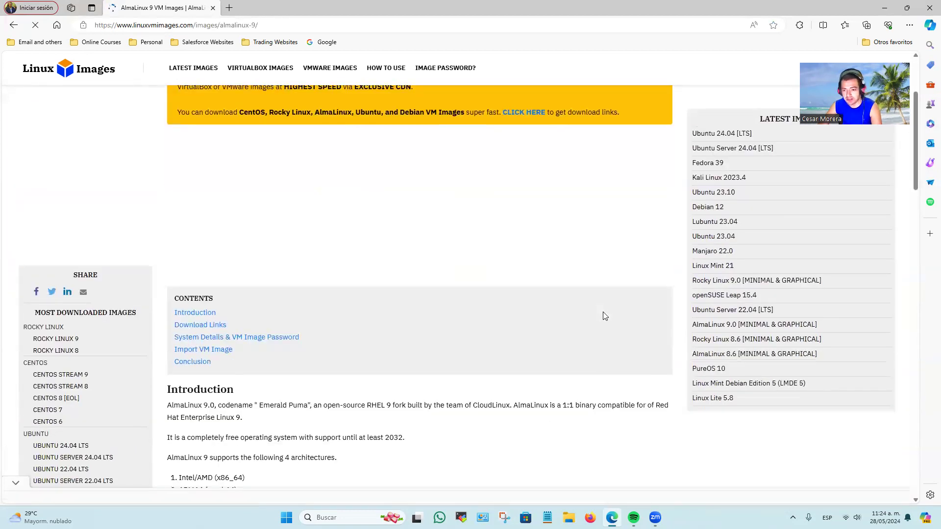
scroll(605, 316, "down", 10)
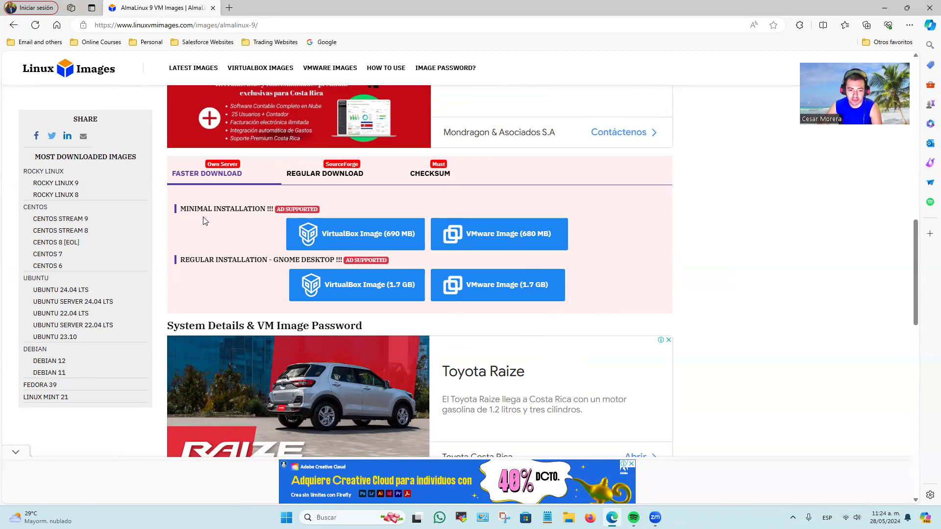
scroll(443, 313, "down", 3)
scroll(453, 329, "up", 3)
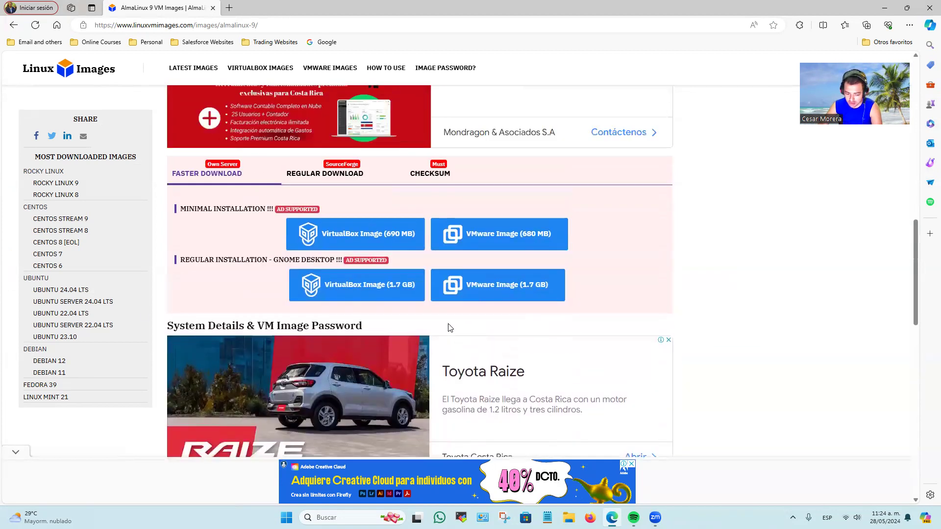
scroll(631, 427, "up", 1)
left_click(883, 10)
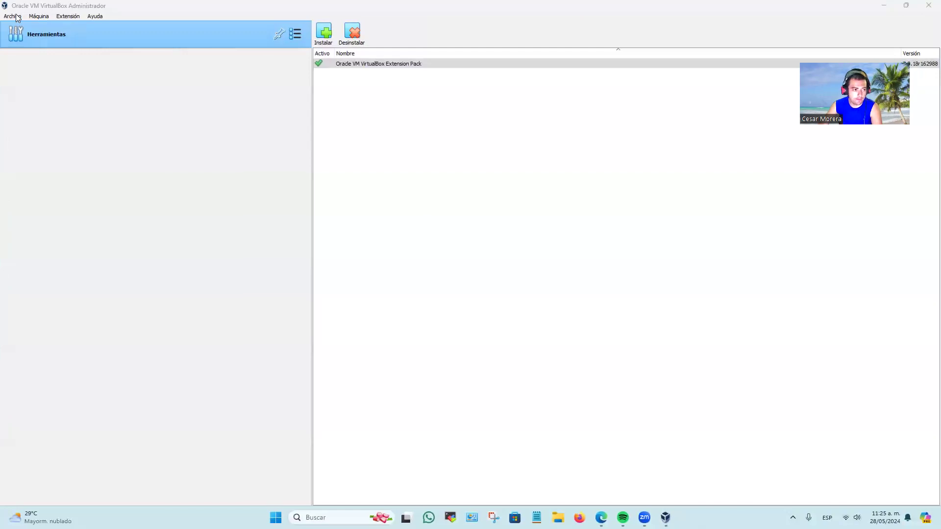
left_click(13, 17)
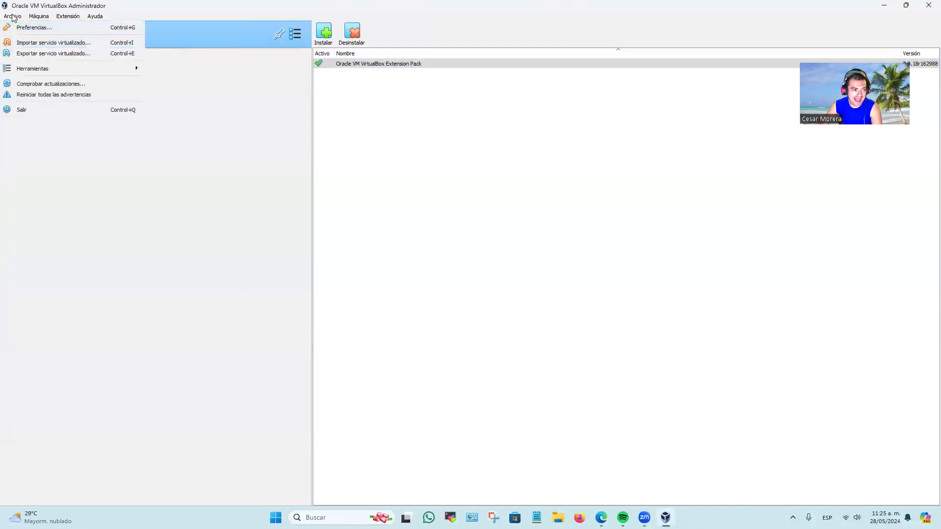
mouse_move(38, 16)
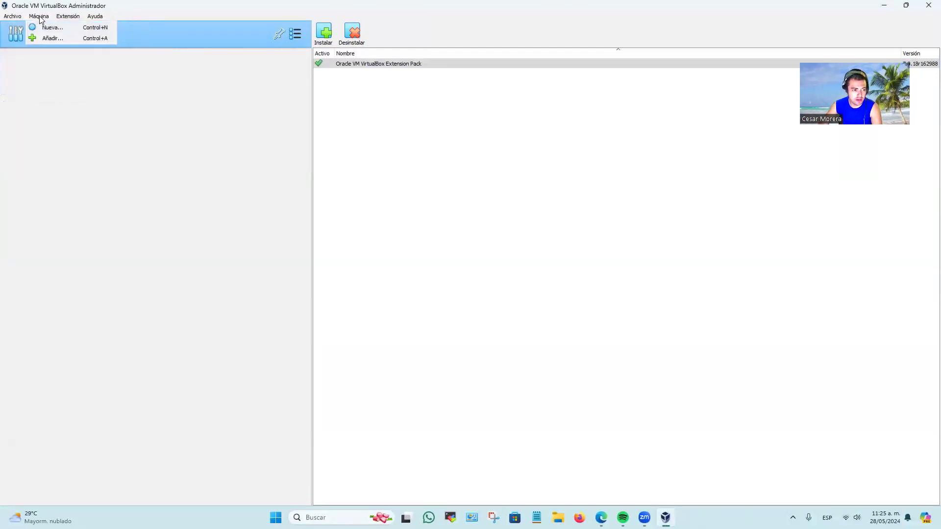
left_click(46, 39)
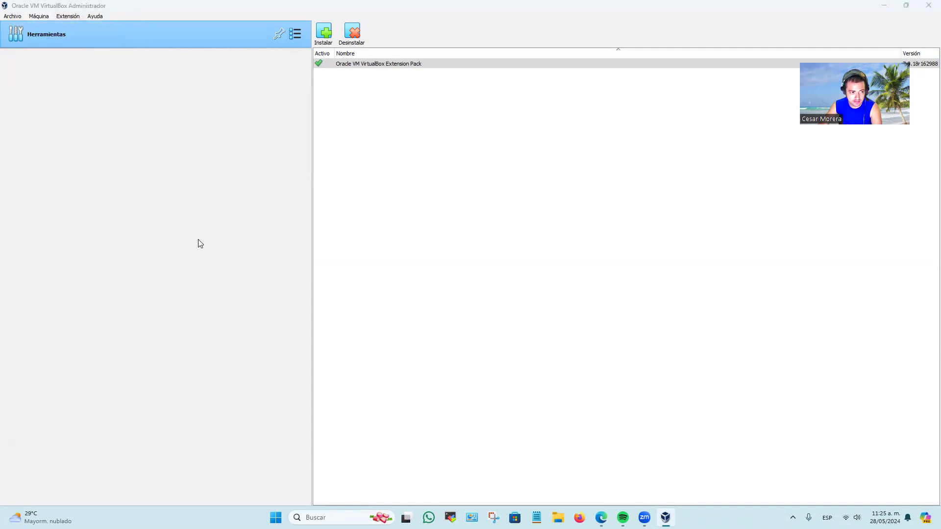
left_click(219, 80)
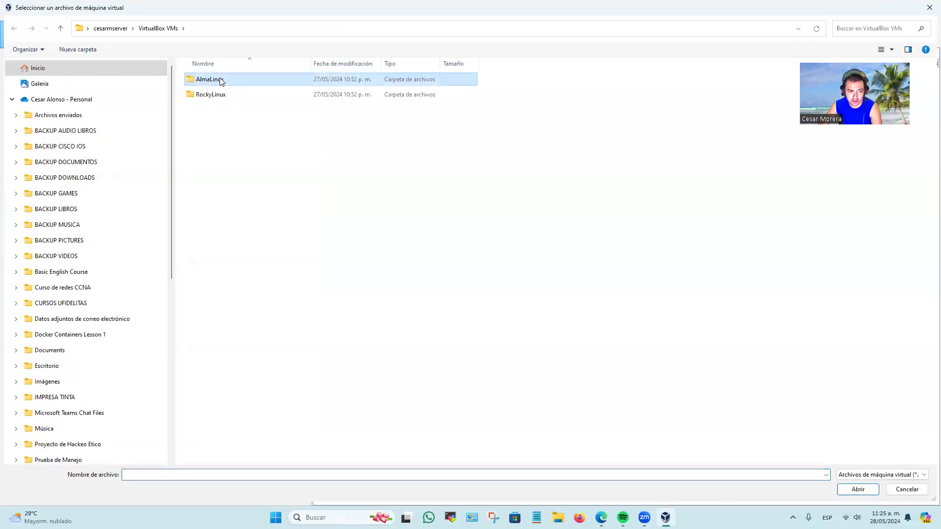
left_click(235, 85)
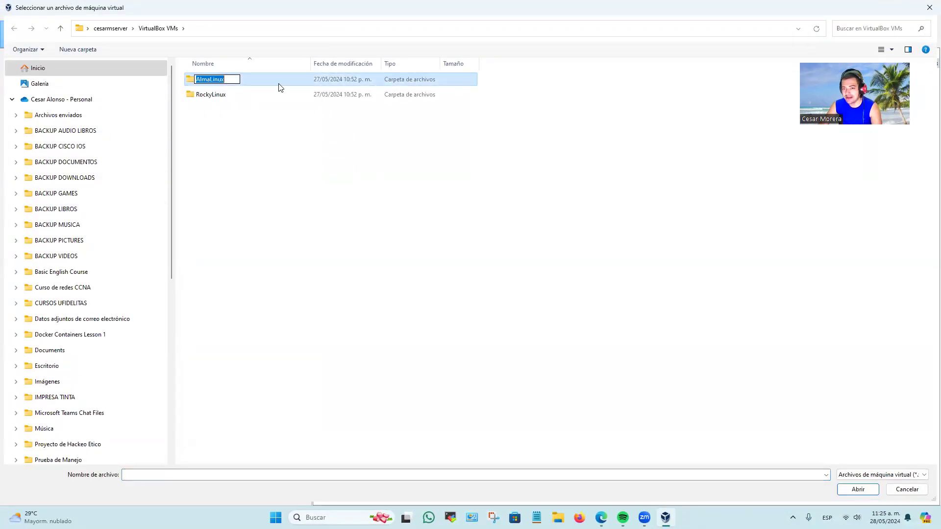
left_click(254, 80)
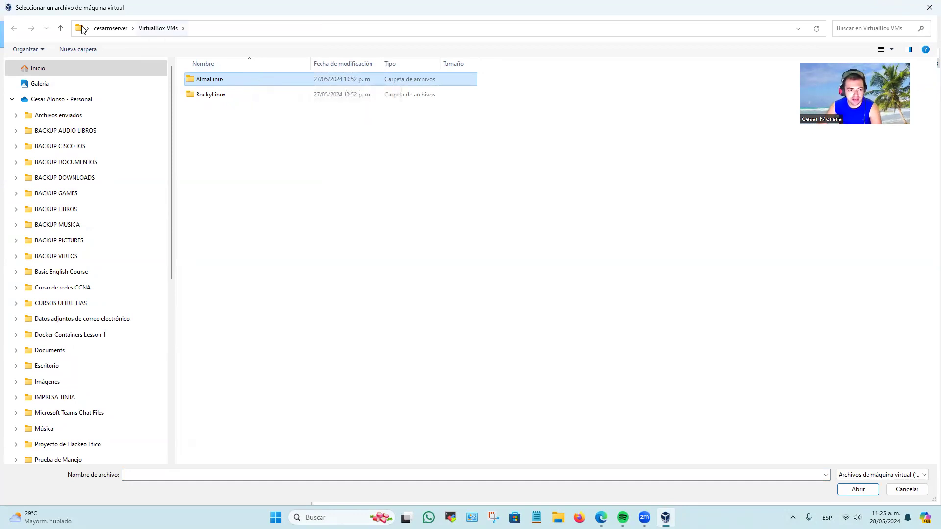
left_click(907, 489)
Switch to File Explorer and locate the RockyLinux machine folder inside VirtualBox VMs in the user's profile folder on drive C:.
left_click(557, 518)
scroll(87, 448, "down", 6)
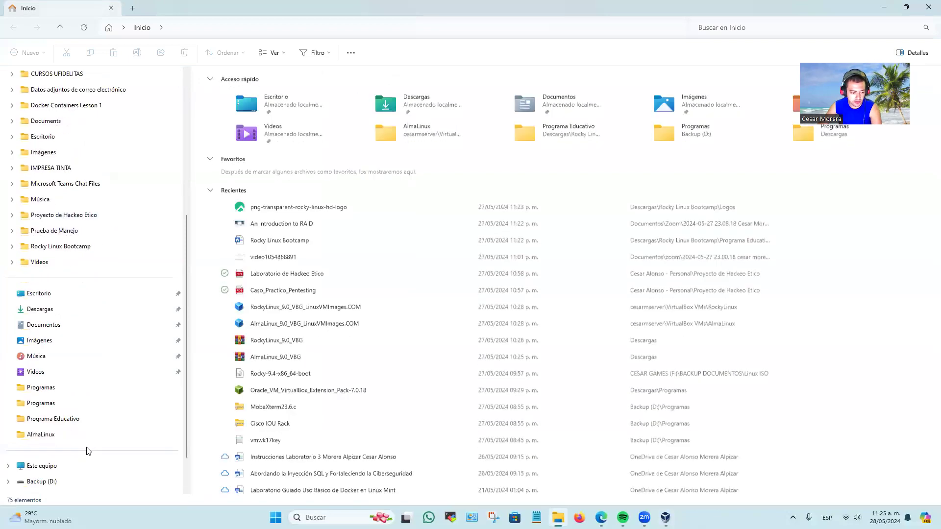
left_click(62, 422)
double_click(243, 106)
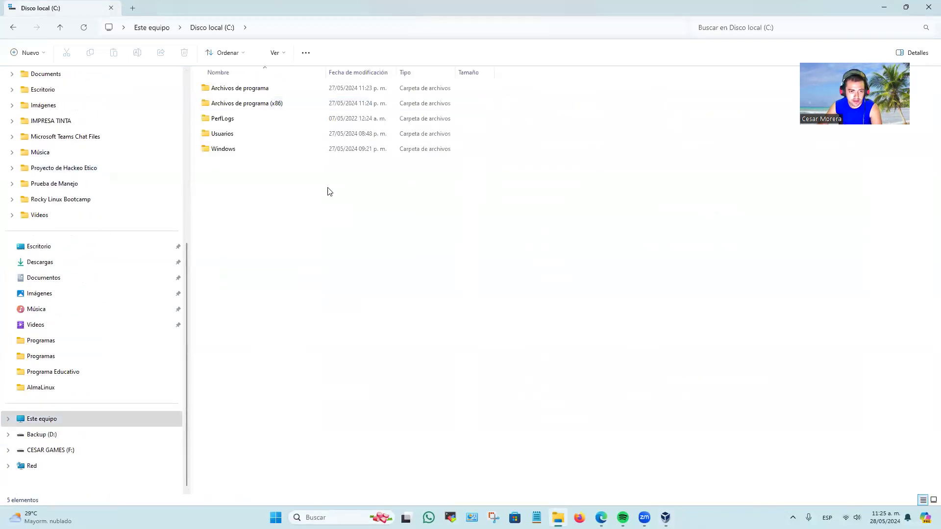
double_click(237, 134)
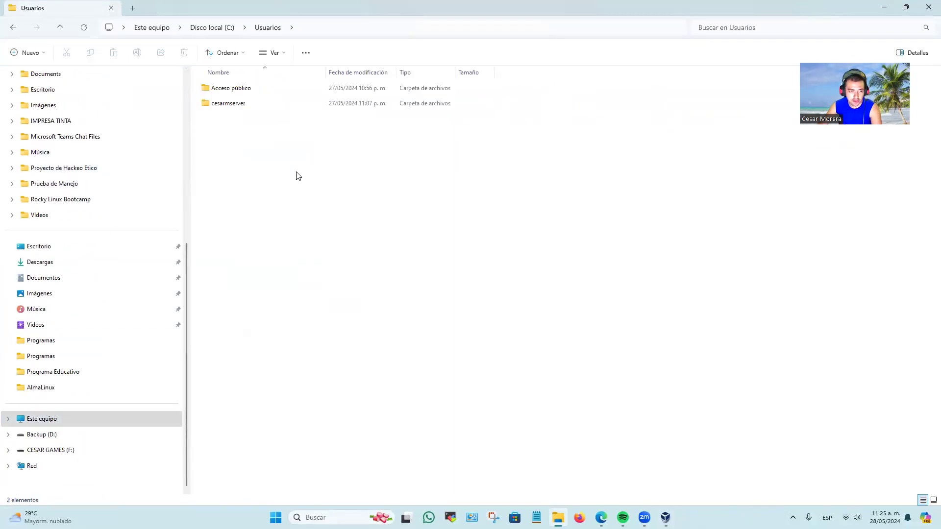
left_click(264, 106)
double_click(263, 107)
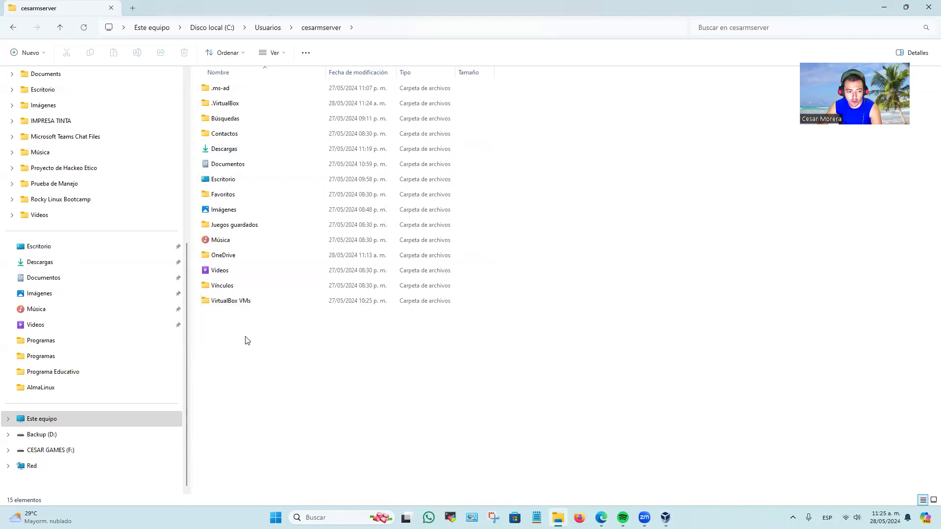
double_click(245, 302)
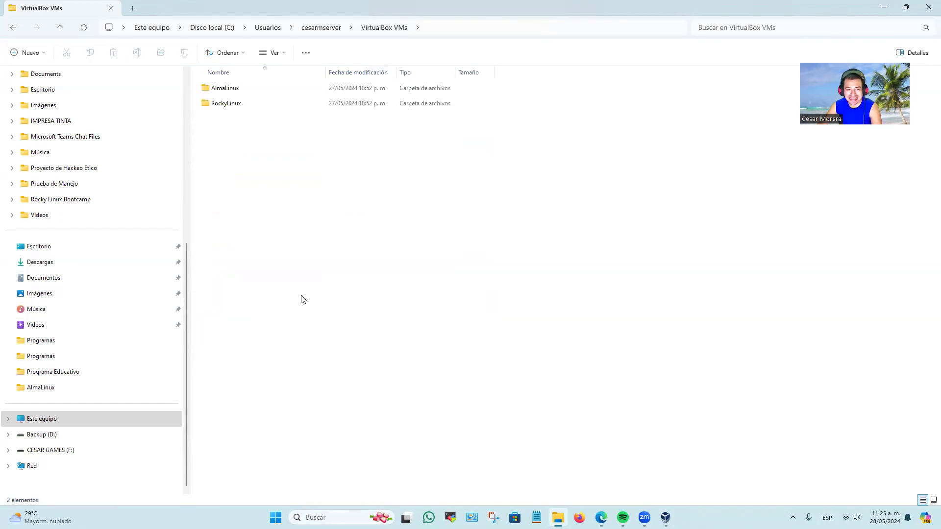
left_click(229, 108)
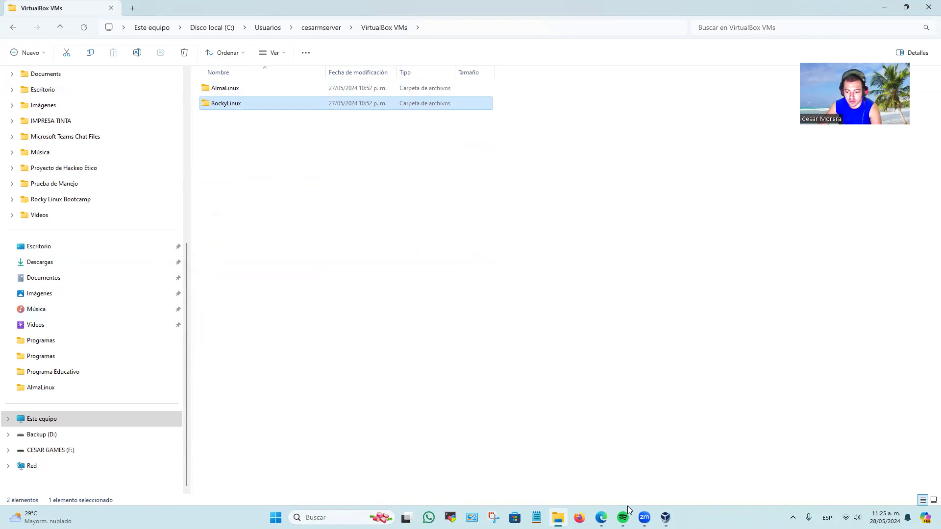
Switch to VirtualBox and add the existing machine file AlmaLinux_9.0_VBG_LinuxVMImages.COM-1.16-windows from the AlmaLinux folder.
left_click(665, 518)
left_click(39, 17)
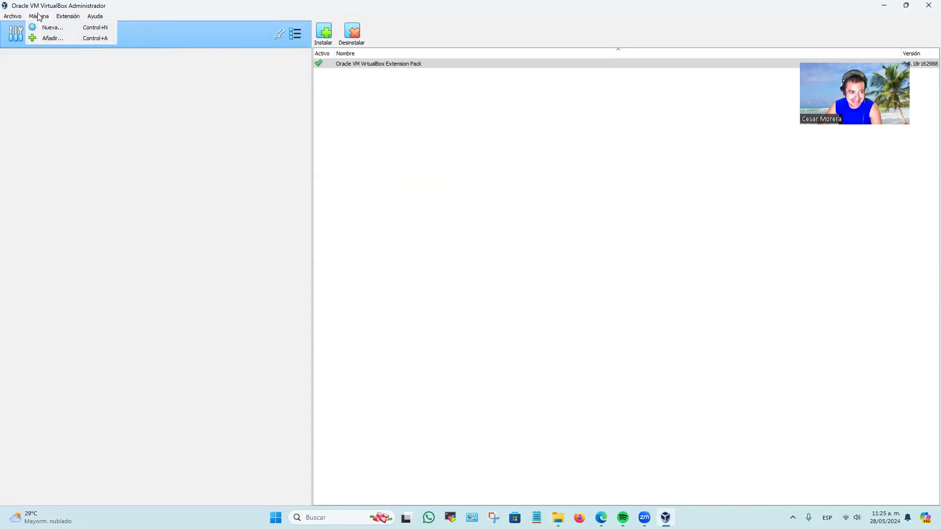
left_click(37, 39)
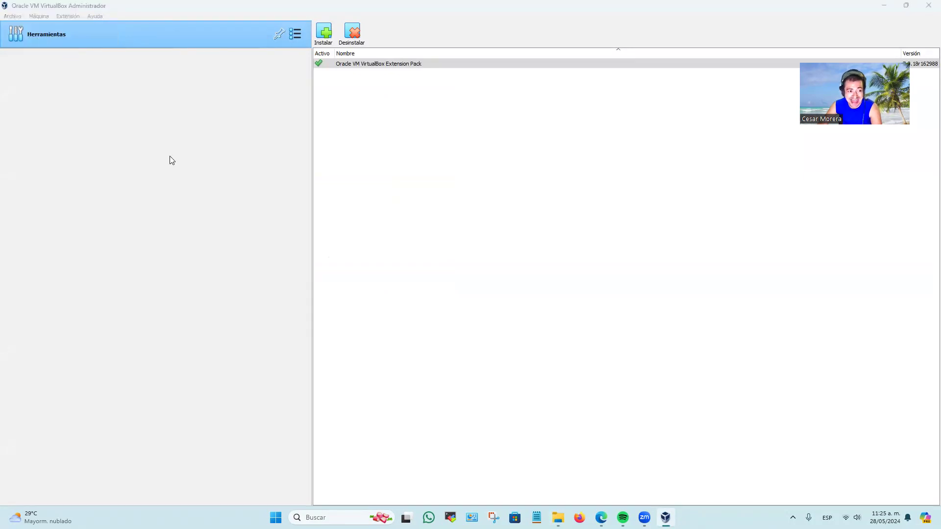
double_click(221, 80)
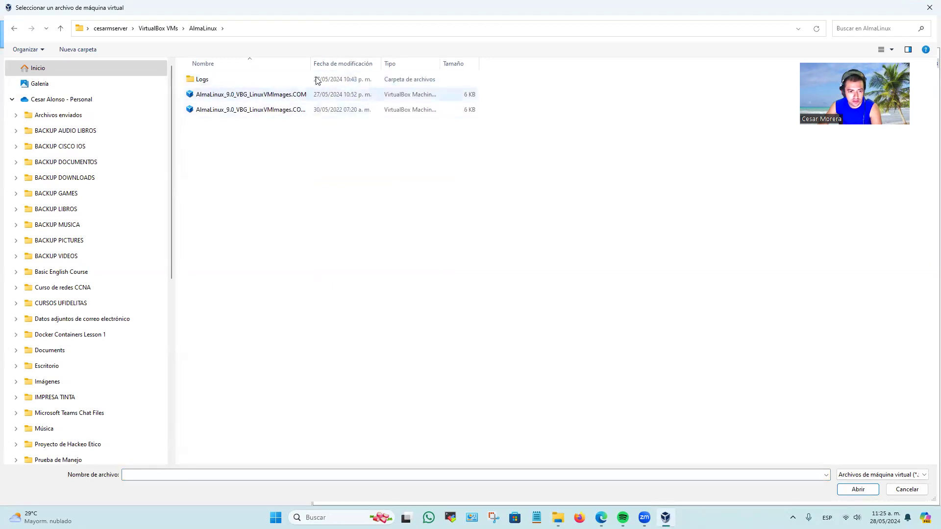
left_click_drag(311, 66, 377, 66)
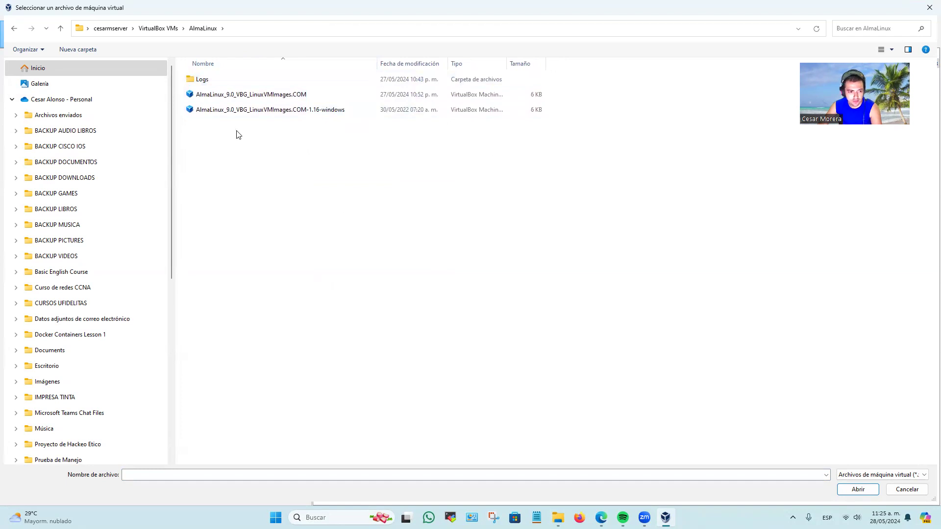
double_click(301, 111)
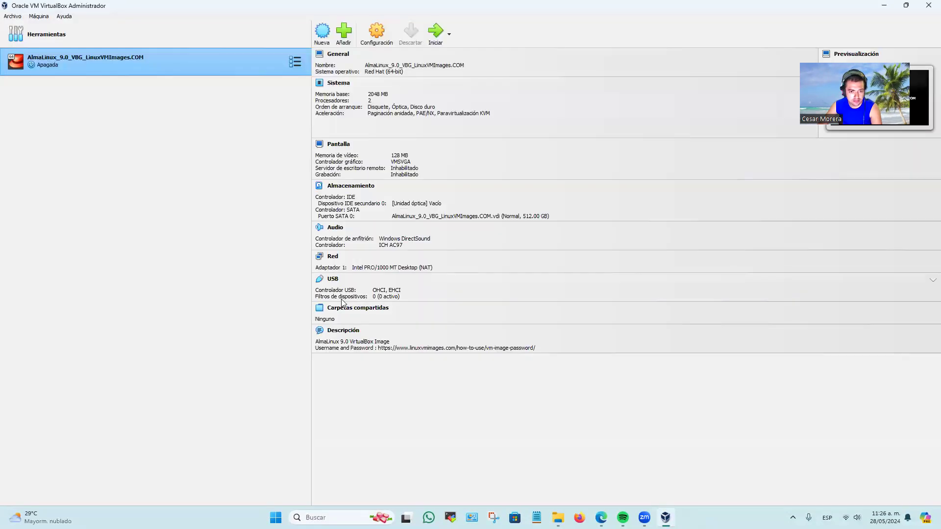
Add the existing Rocky Linux 9.0 virtual machine from the RockyLinux folder, using the machine file dated 24/07/2022.
left_click(39, 16)
left_click(47, 40)
double_click(210, 95)
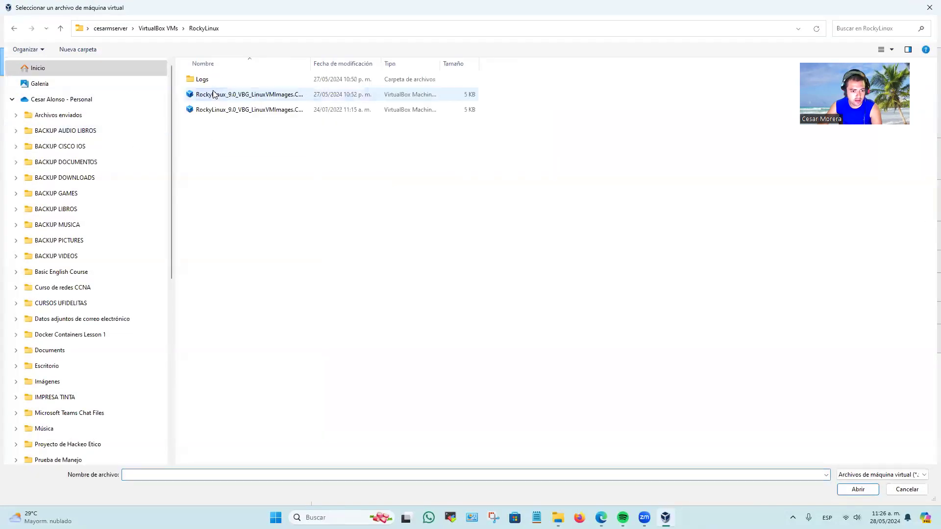
left_click_drag(310, 64, 365, 64)
double_click(300, 111)
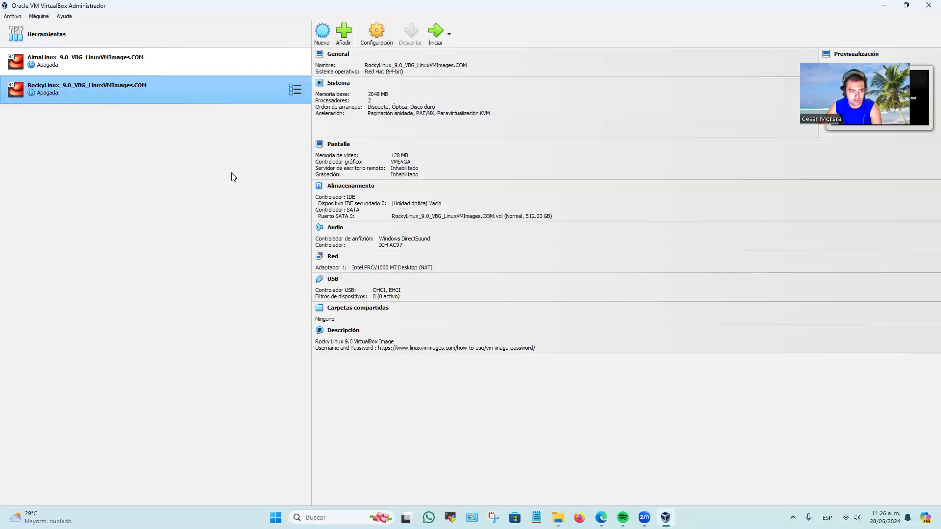
Open the AlmaLinux machine's network settings and expand the advanced options of adapter 1.
left_click(148, 63)
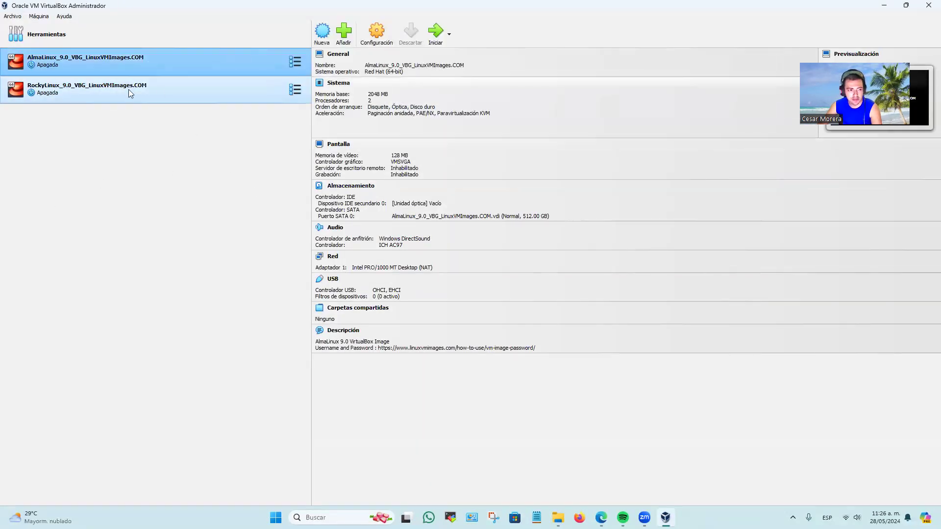
right_click(165, 62)
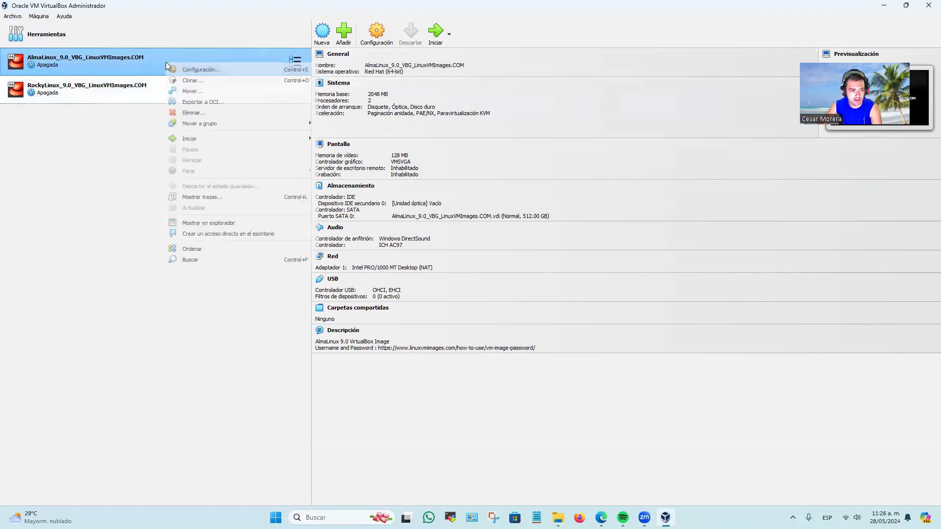
left_click(332, 145)
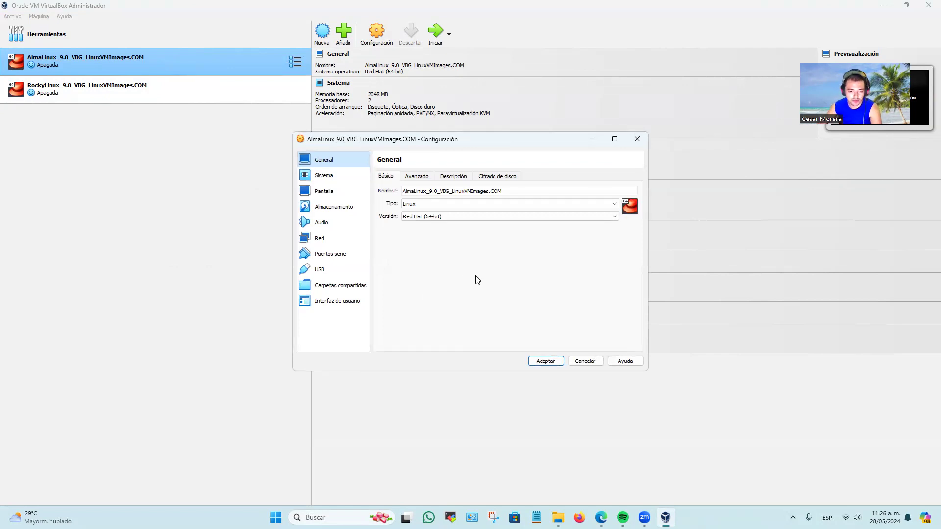
left_click(338, 237)
left_click(412, 226)
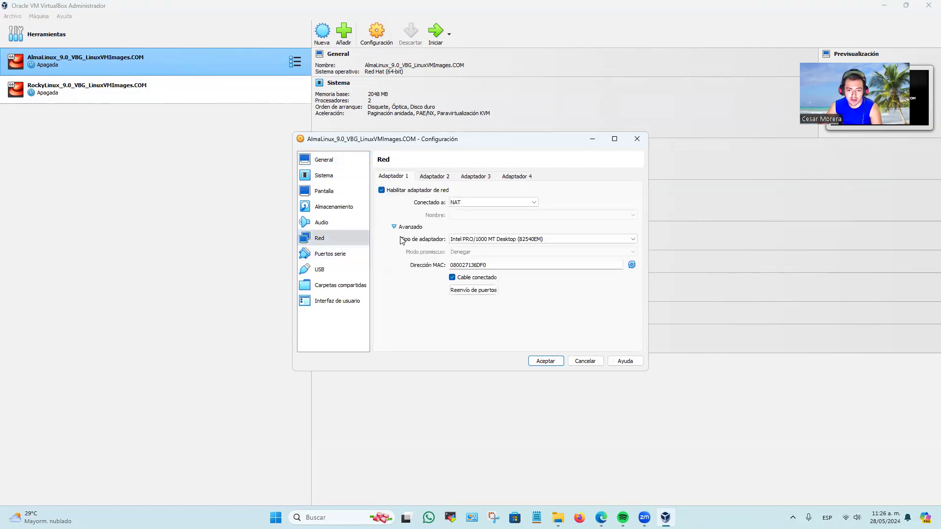
left_click(470, 290)
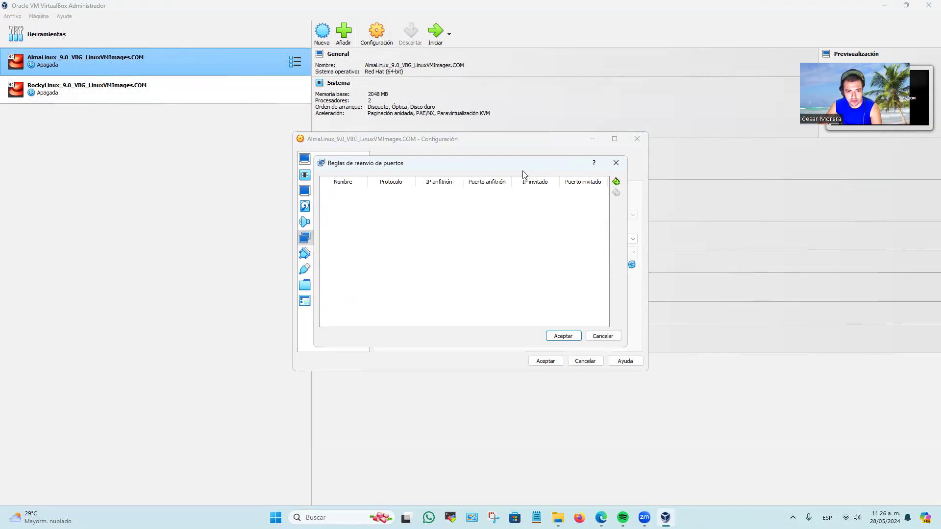
left_click(617, 183)
left_click(369, 195)
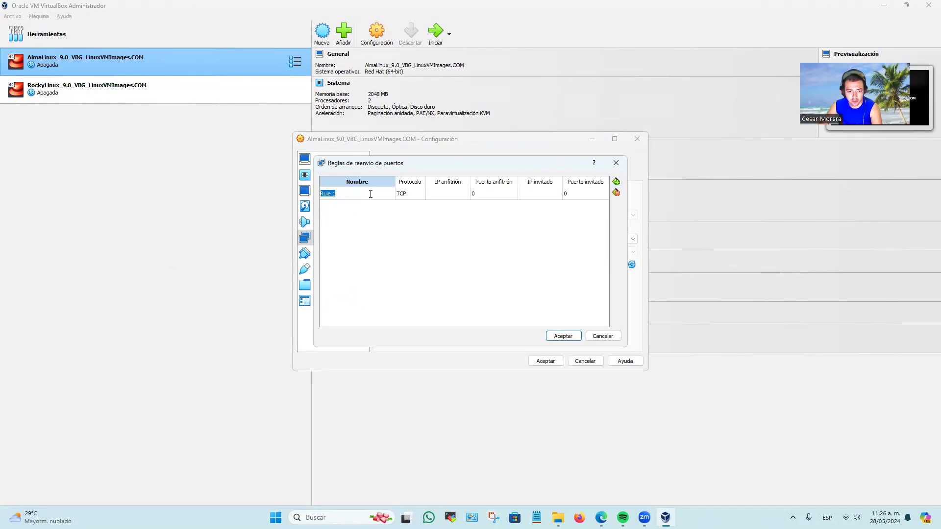
type("ss")
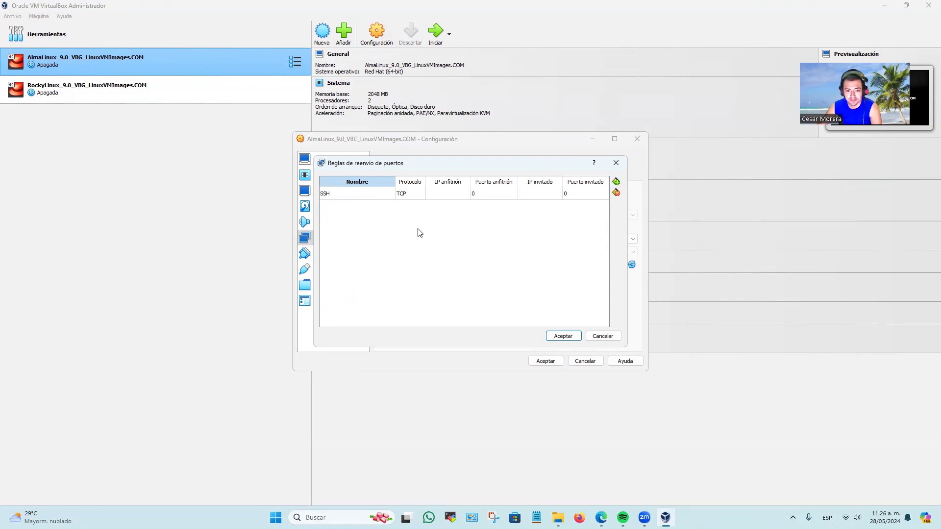
left_click(428, 234)
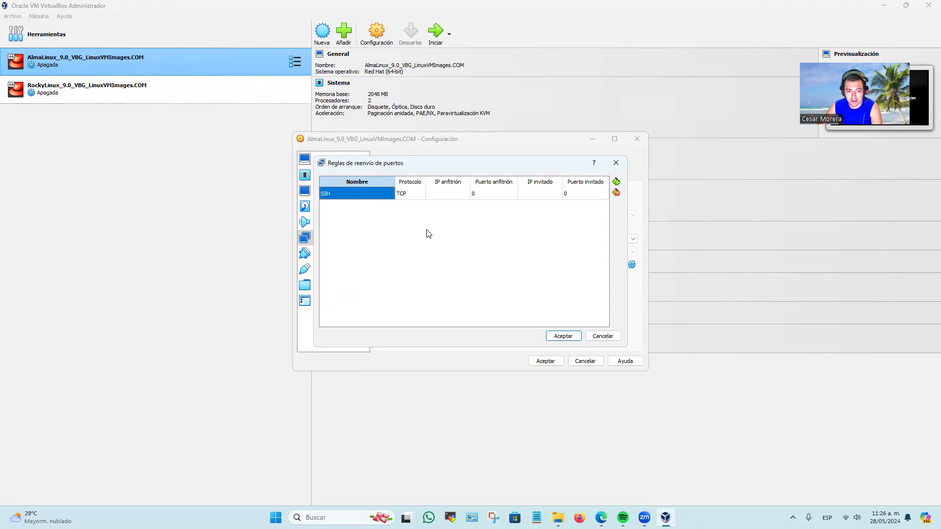
left_click(616, 163)
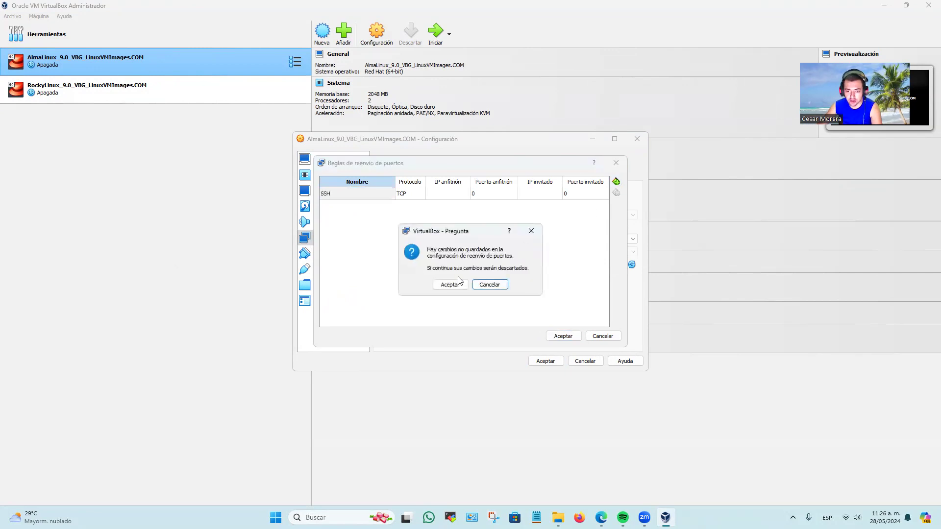
left_click(531, 231)
left_click(606, 336)
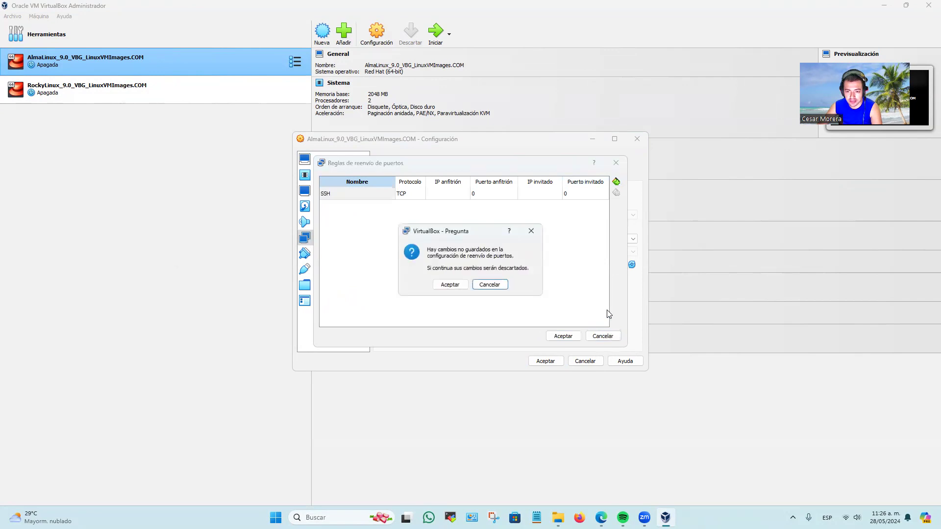
left_click(452, 285)
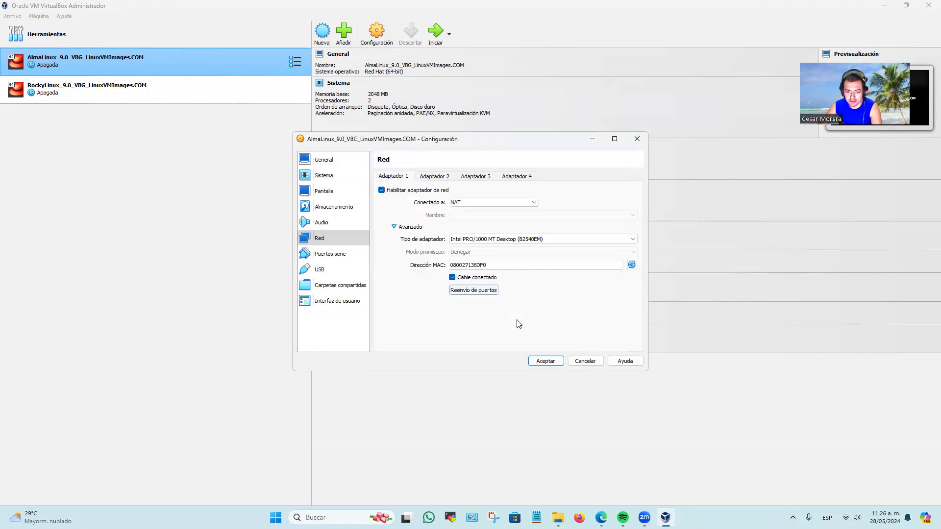
Add a TCP port forwarding rule named SSH with host port 22 and guest port 2222, and save the AlmaLinux machine's settings.
left_click(475, 291)
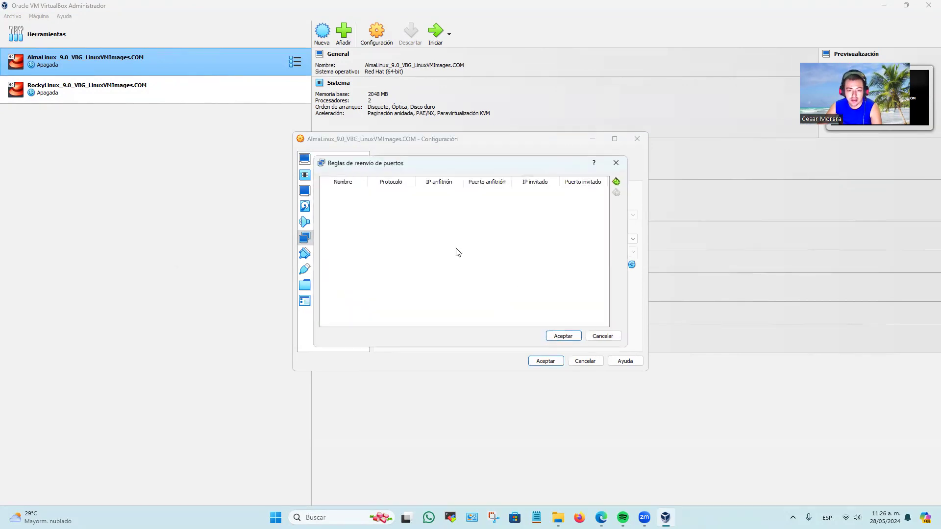
left_click(616, 182)
type("SS")
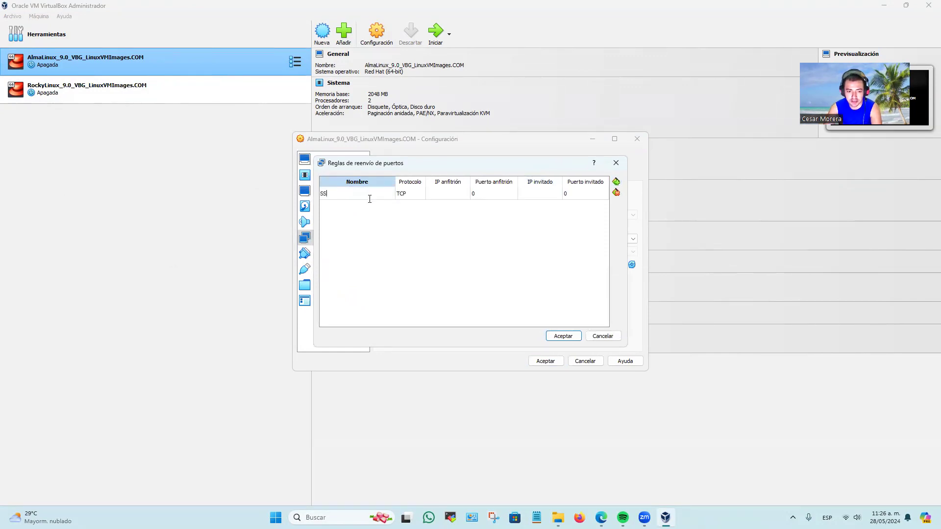
left_click(485, 195)
type("22")
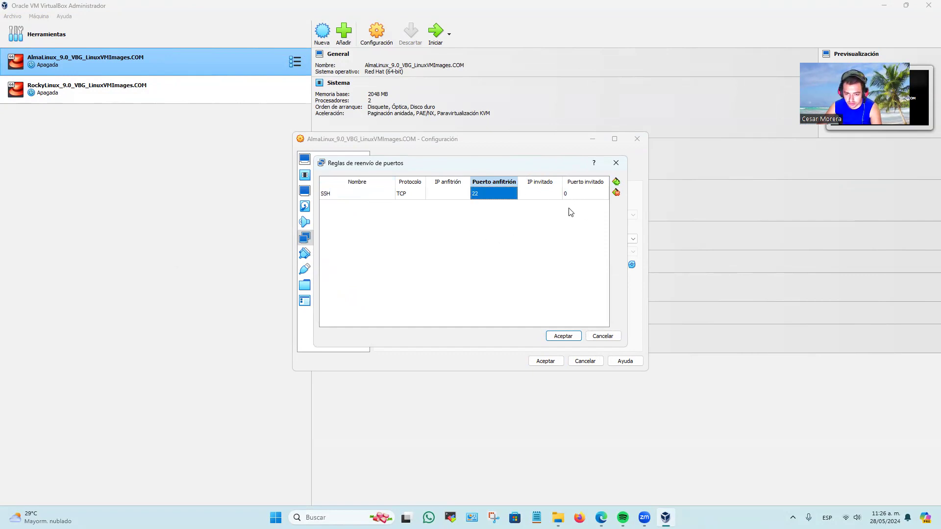
left_click(583, 197)
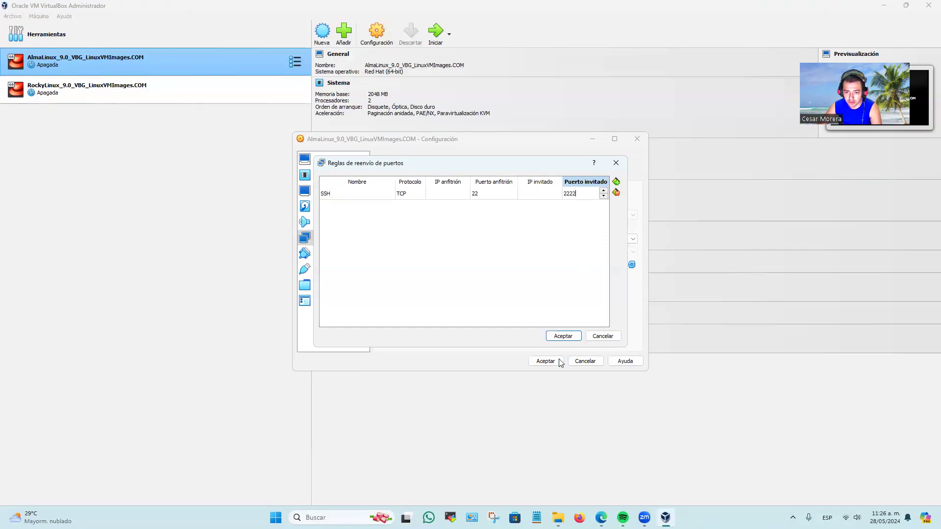
left_click(563, 336)
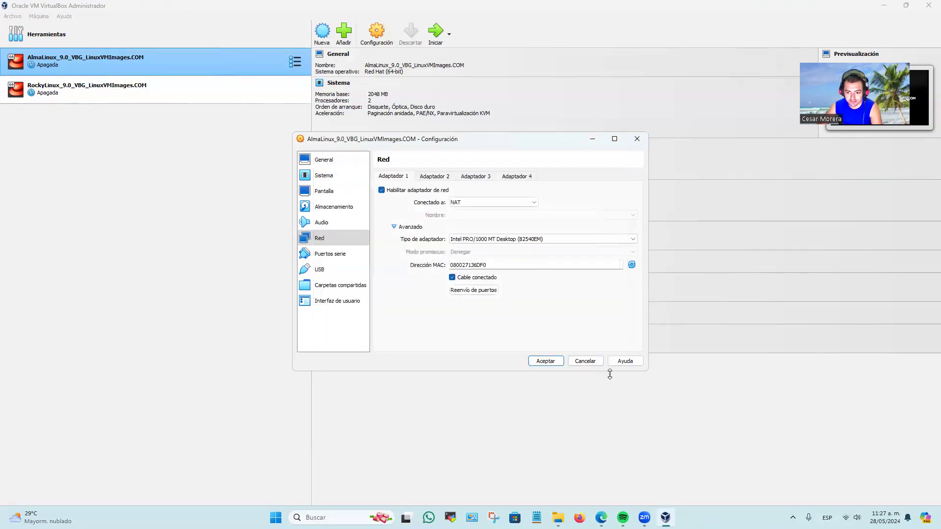
left_click(550, 363)
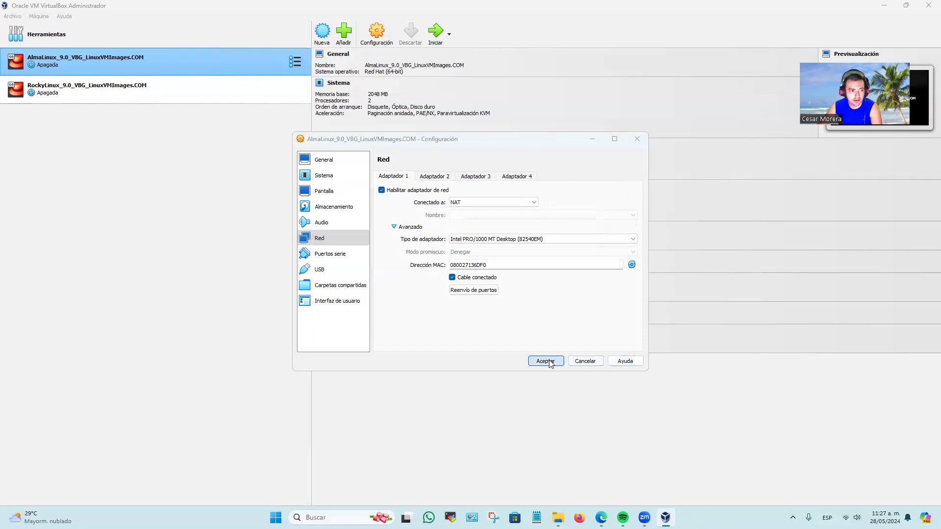
Open the port forwarding rules in the advanced network options of adapter 1 for the RockyLinux machine.
right_click(164, 92)
left_click(204, 104)
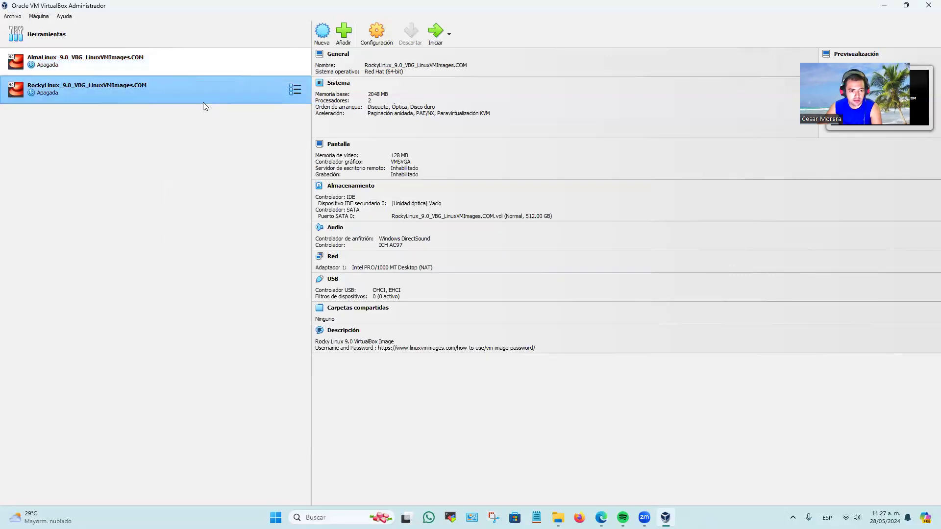
left_click(343, 238)
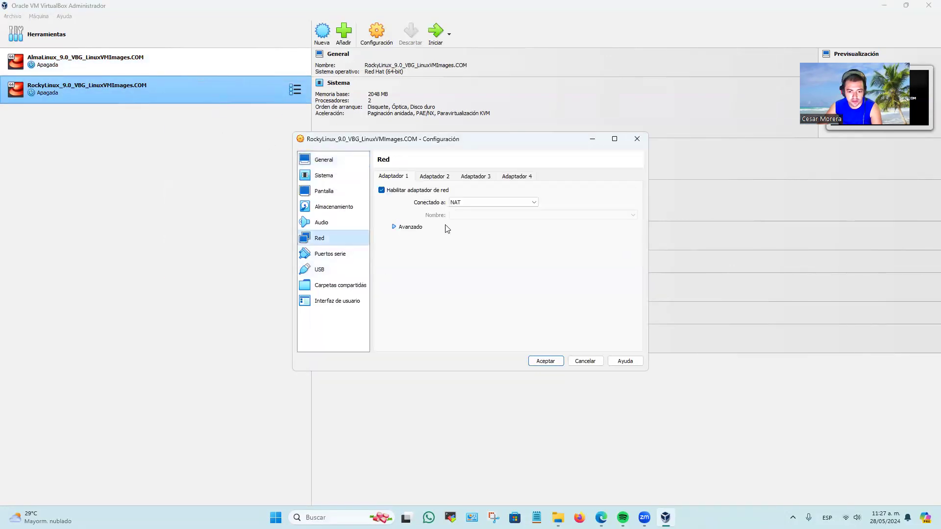
left_click(411, 227)
left_click(486, 290)
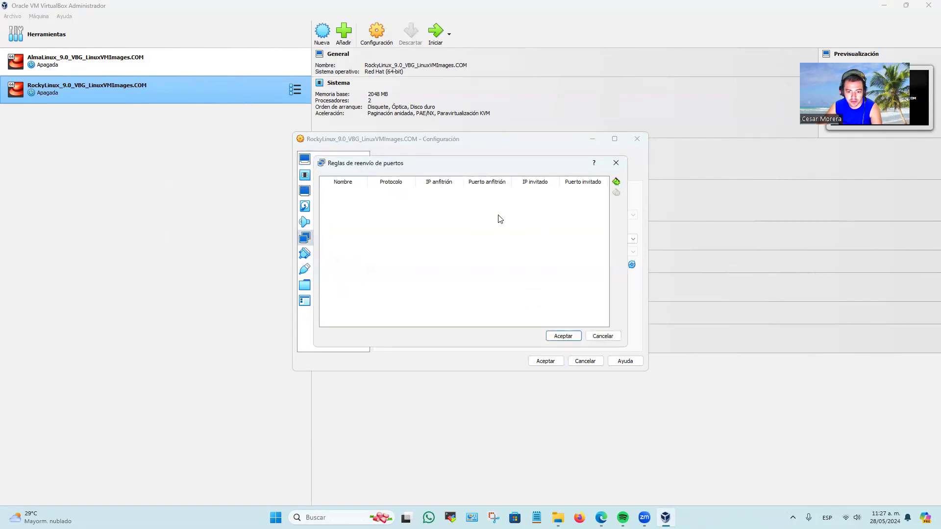
Add a TCP forwarding rule named SSH with host port 22 and guest port 2221, and save the RockyLinux machine's settings.
left_click(616, 182)
double_click(372, 197)
type("SSH")
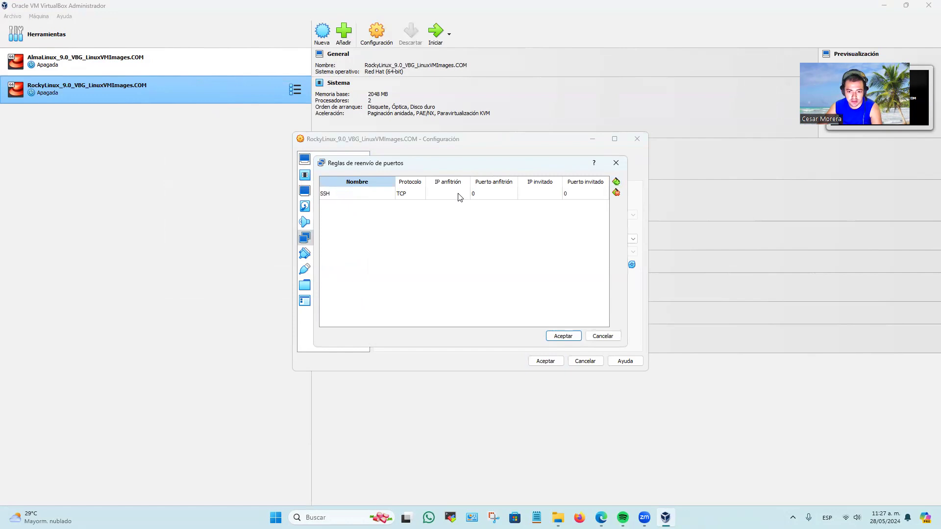
double_click(488, 194)
type("22")
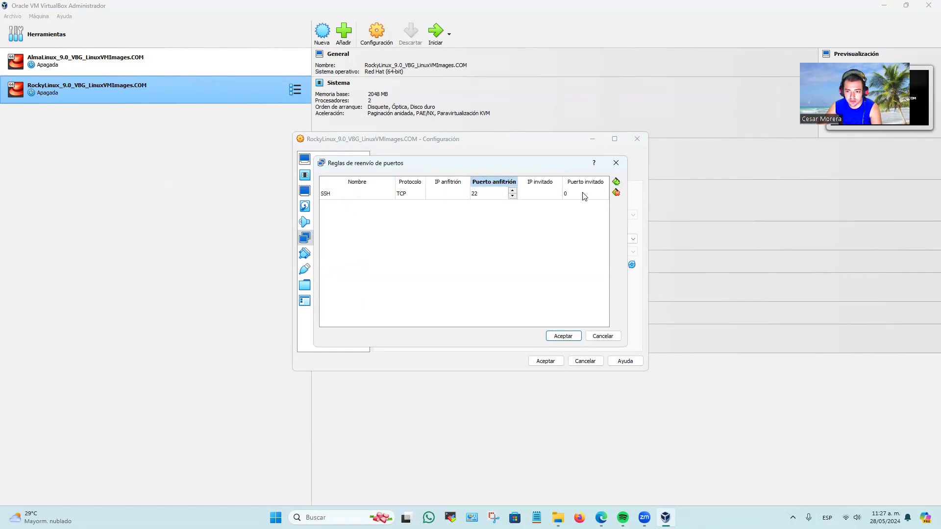
double_click(584, 196)
type("2221")
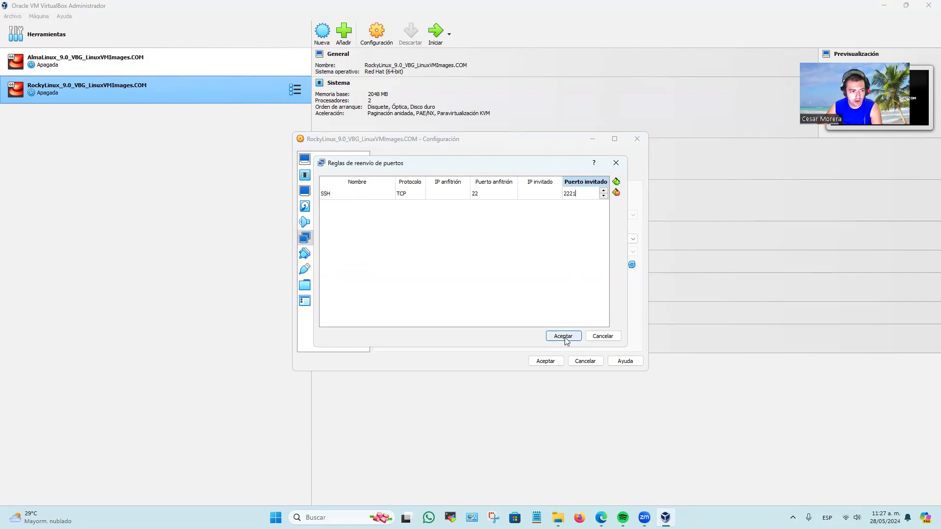
left_click(562, 337)
left_click(545, 361)
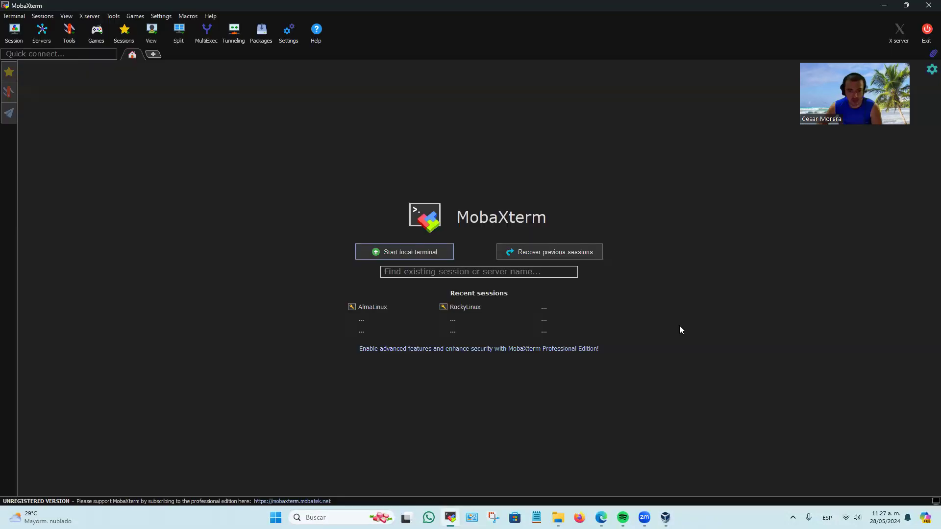
In MobaXterm, examine the saved AlmaLinux session's remote host, username, port and bookmark settings, and close them without changes.
left_click(15, 67)
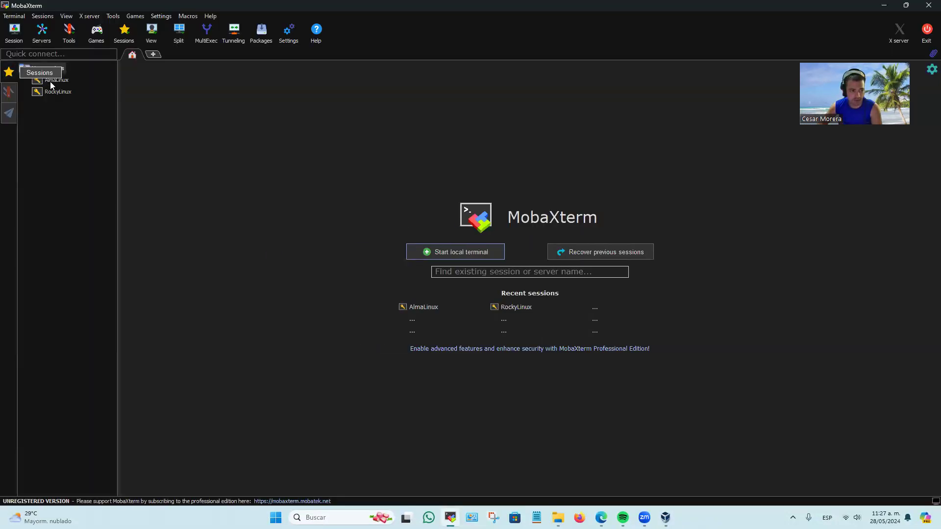
right_click(56, 78)
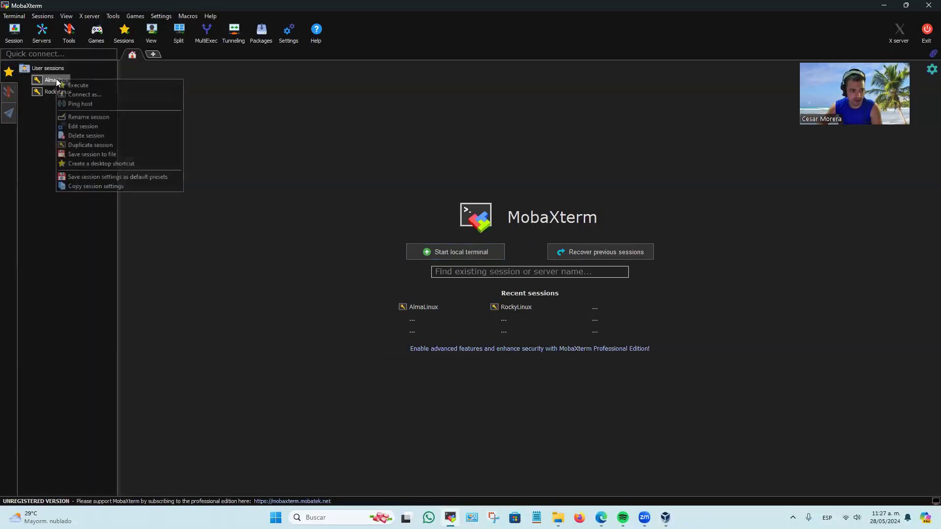
left_click(82, 126)
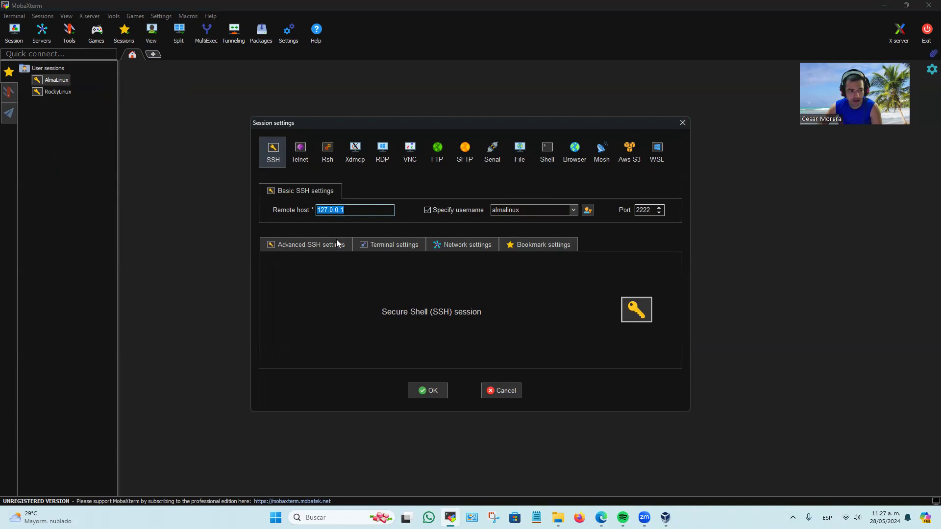
left_click(370, 213)
left_click_drag(347, 214, 246, 214)
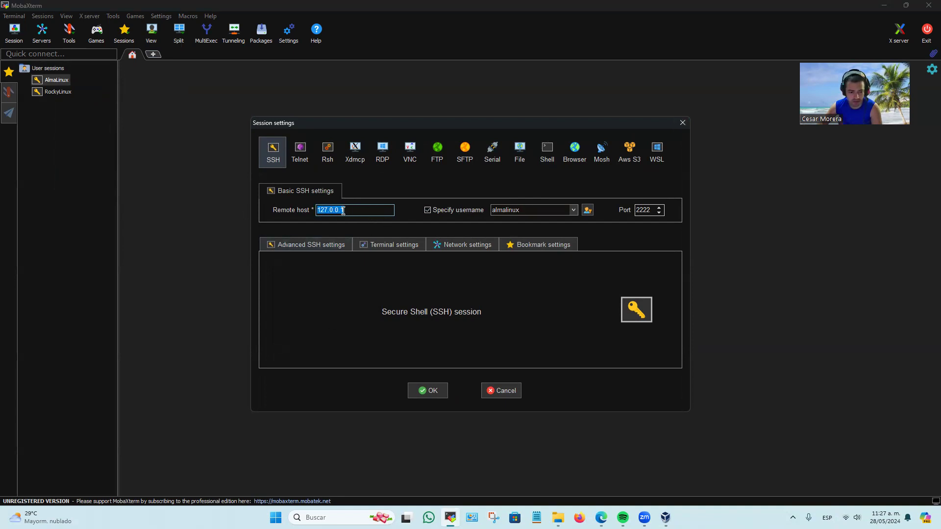
left_click(363, 215)
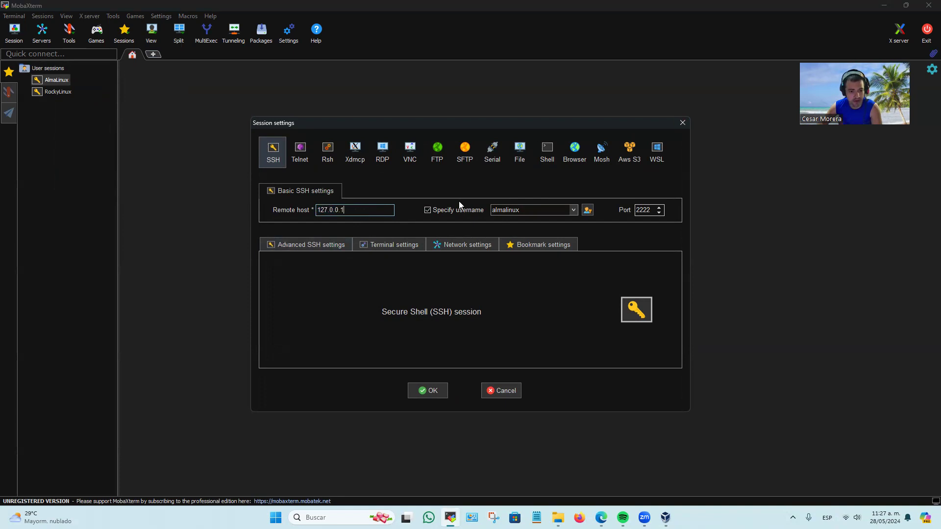
left_click(521, 247)
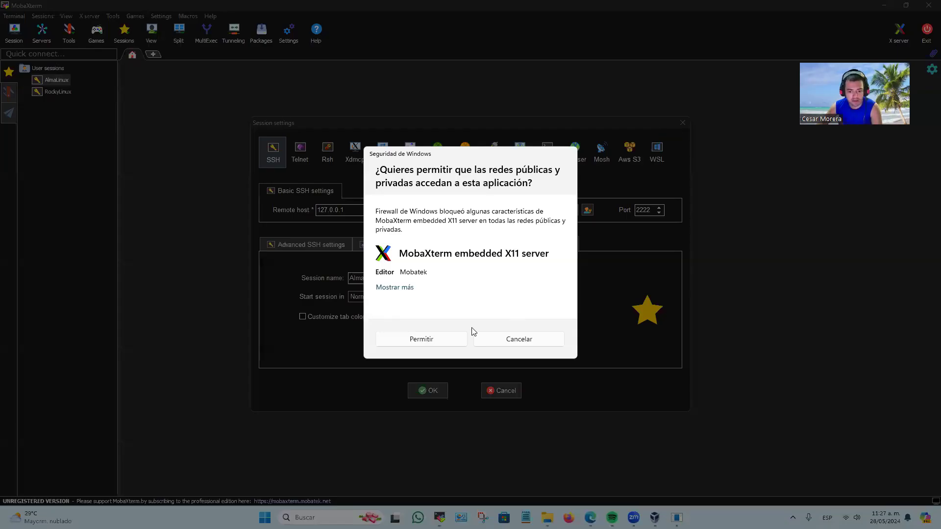
left_click(436, 344)
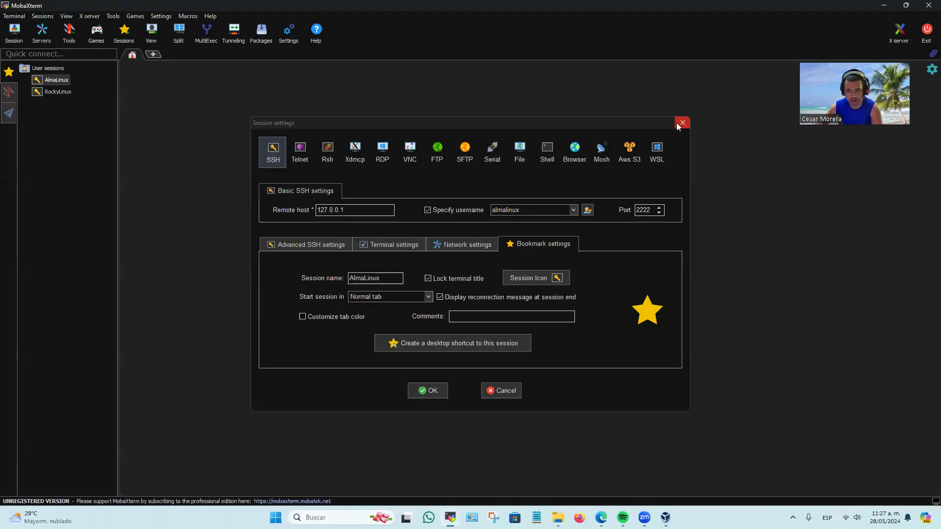
left_click(680, 125)
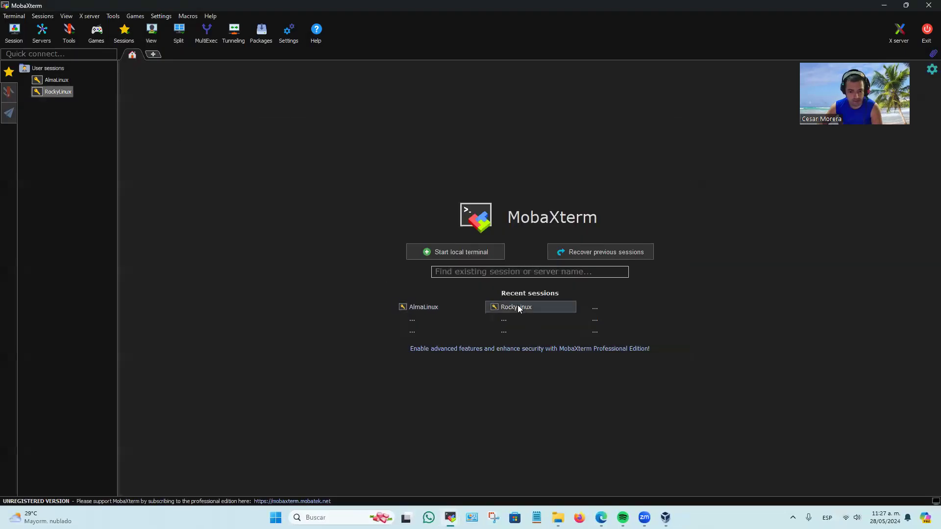
Examine the saved RockyLinux session's remote host, username, port and bookmark settings, and close them without changes.
right_click(58, 92)
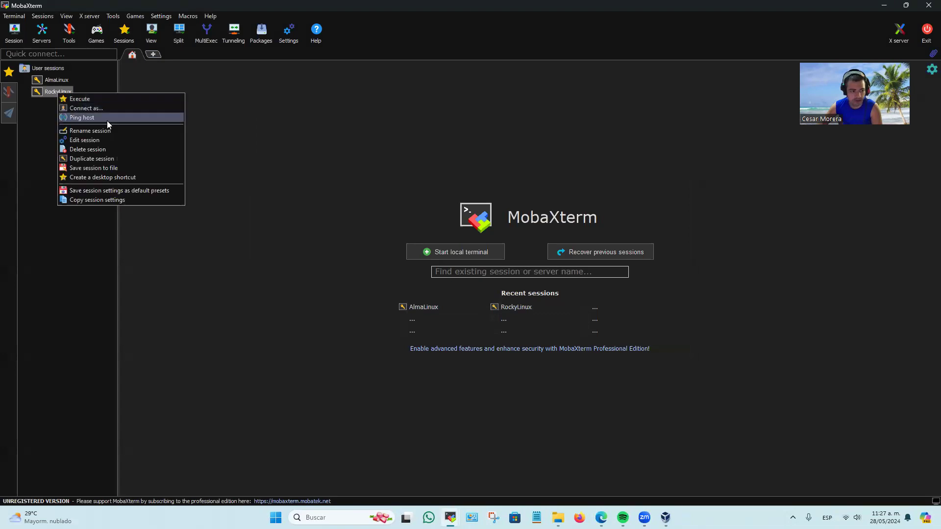
left_click(106, 138)
left_click(539, 245)
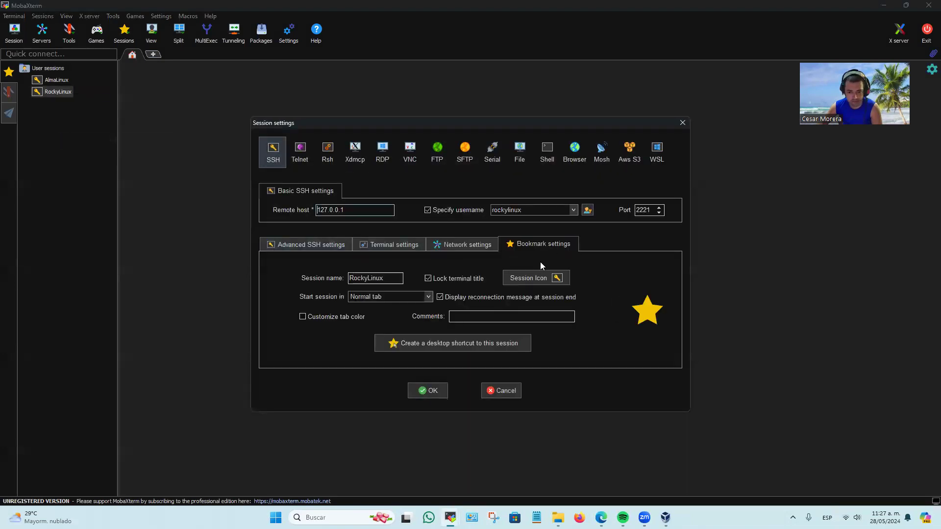
double_click(356, 210)
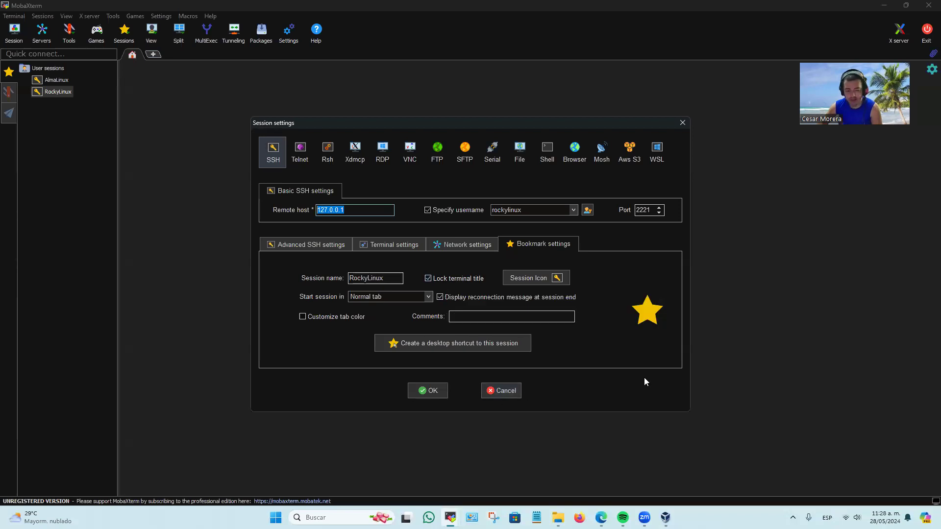
left_click(363, 211)
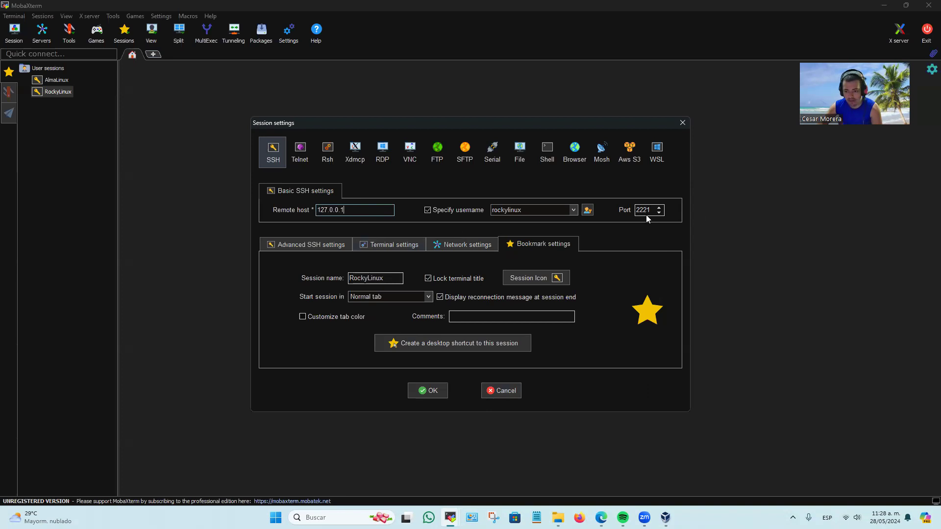
left_click(444, 392)
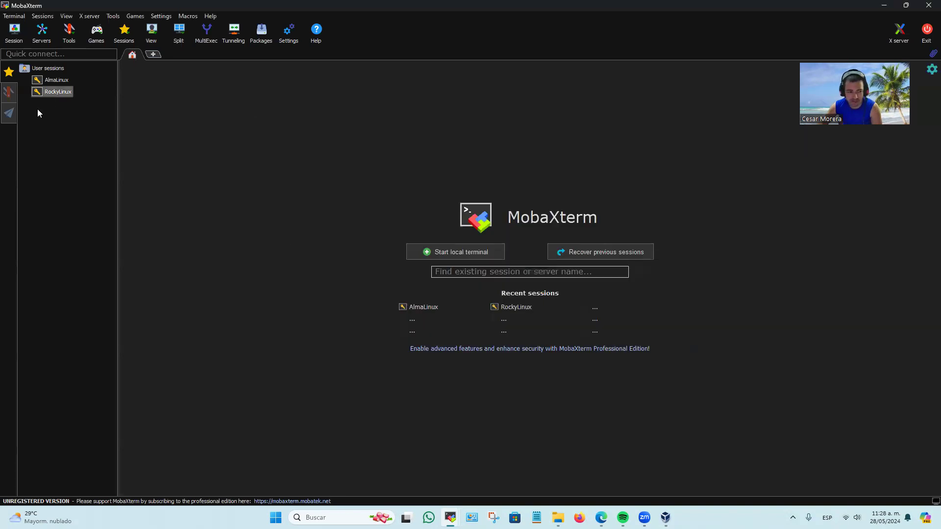
Switch to VirtualBox, boot the AlmaLinux machine with input capture accepted, and dismiss the notifications in its window.
left_click(665, 518)
left_click(221, 59)
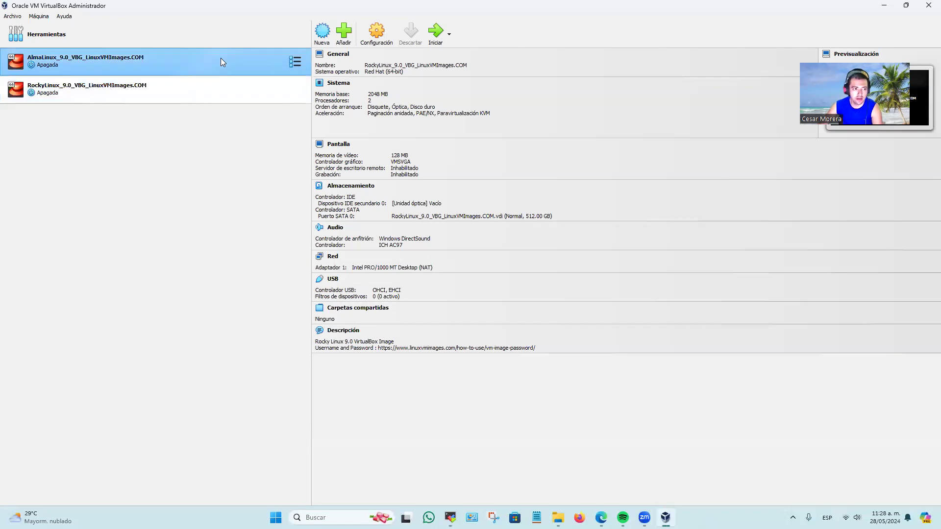
double_click(766, 9)
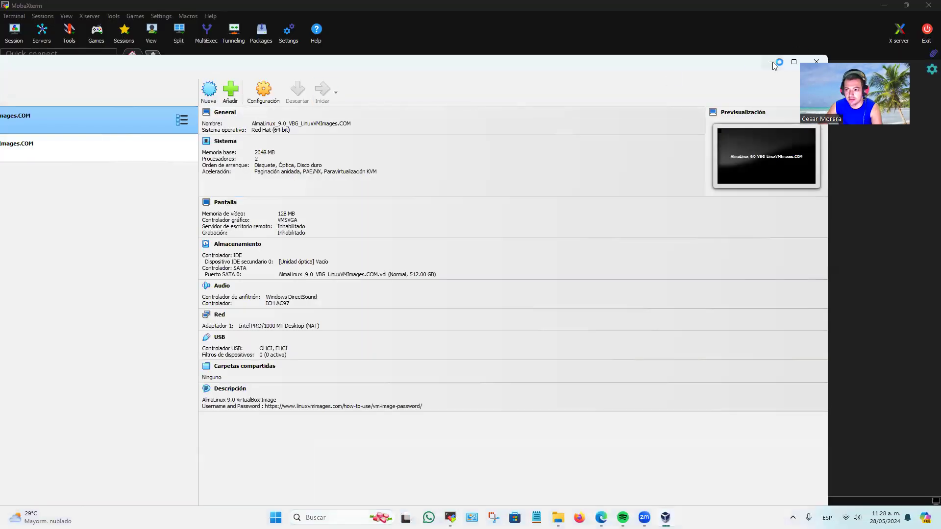
left_click(794, 62)
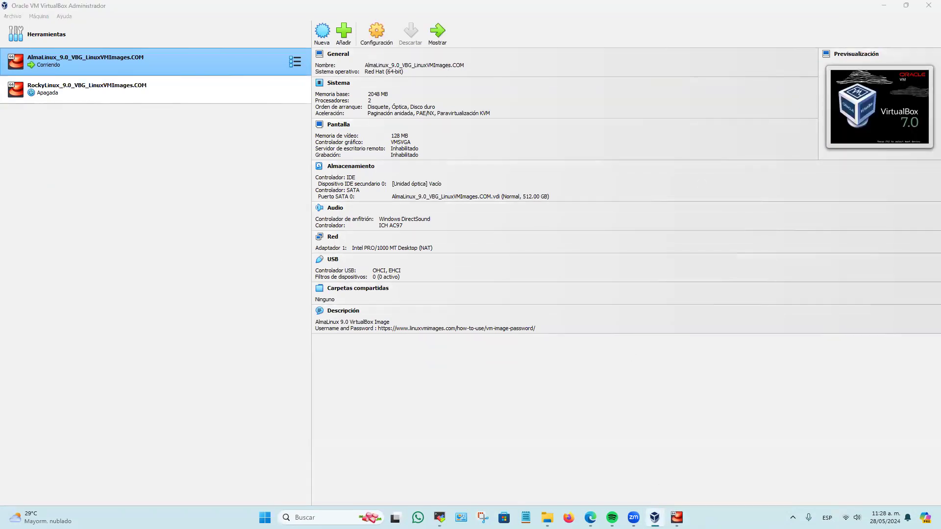
left_click(677, 518)
left_click(360, 271)
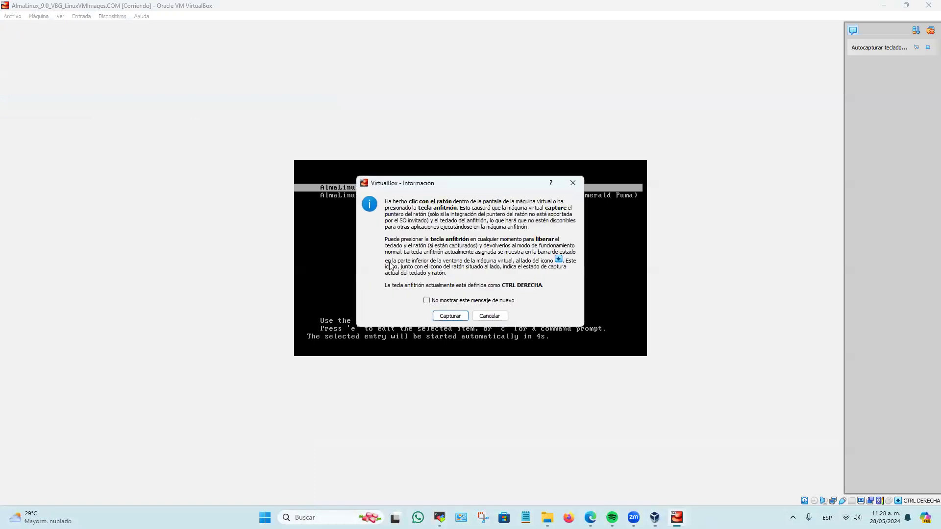
left_click(450, 316)
key("Return")
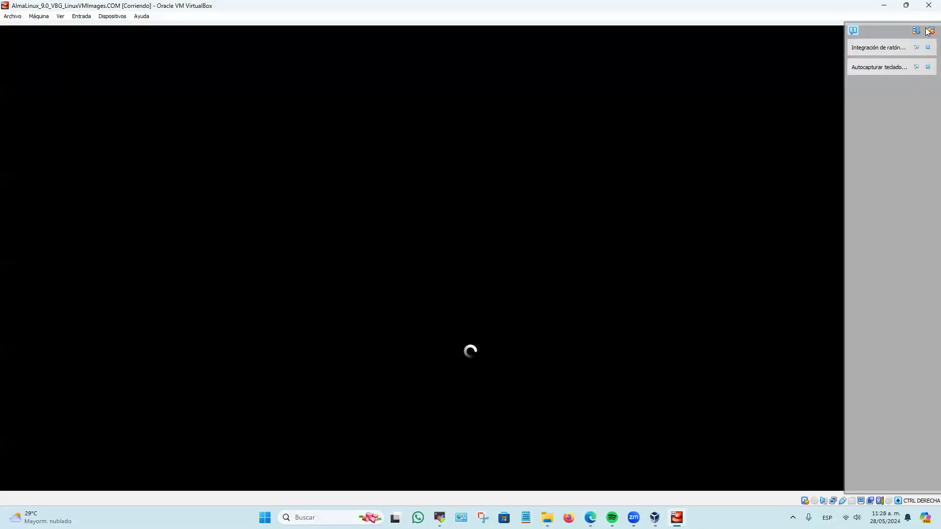
left_click(931, 30)
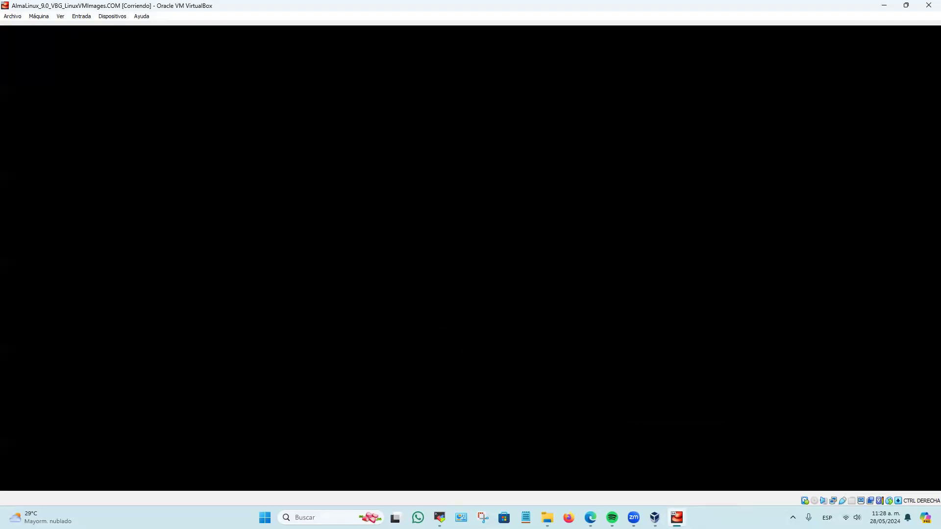
Start the RockyLinux machine, and select the AlmaLinux user on the AlmaLinux machine's login screen.
left_click(655, 518)
left_click(281, 91)
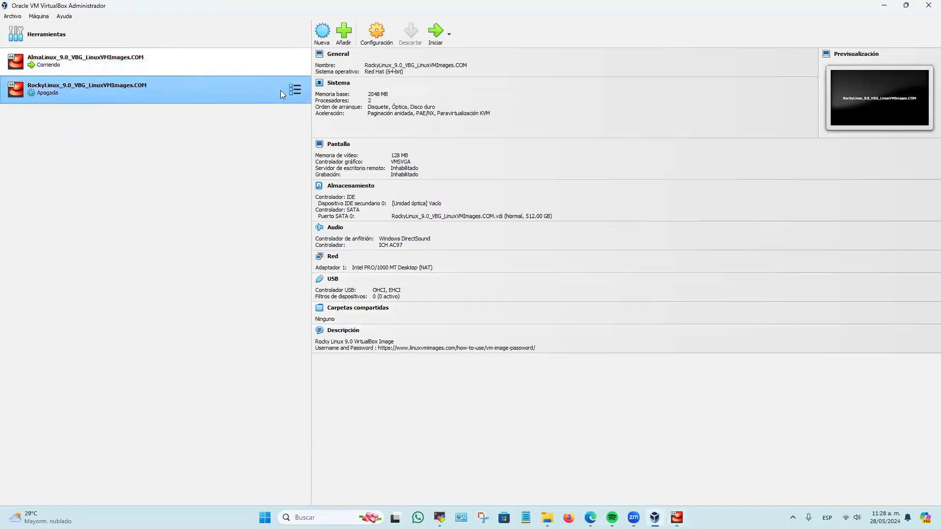
left_click(436, 34)
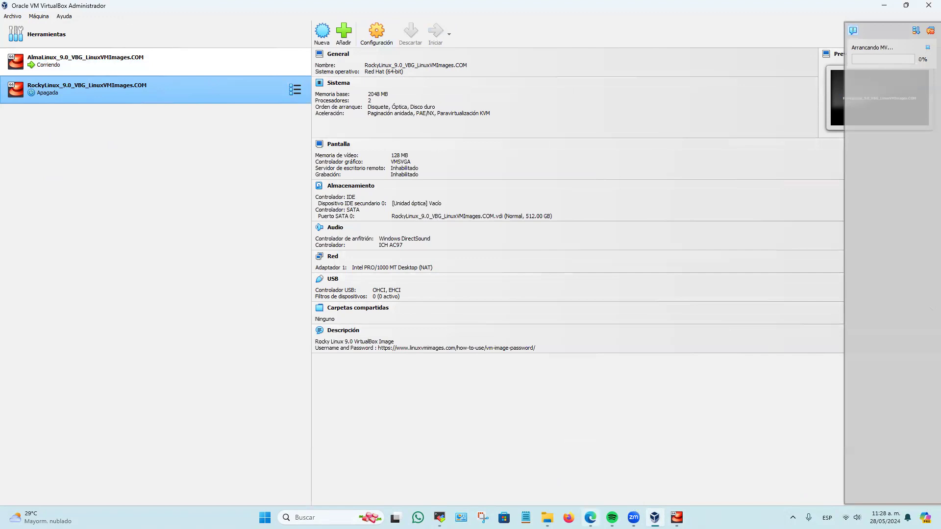
key("alt+Tab")
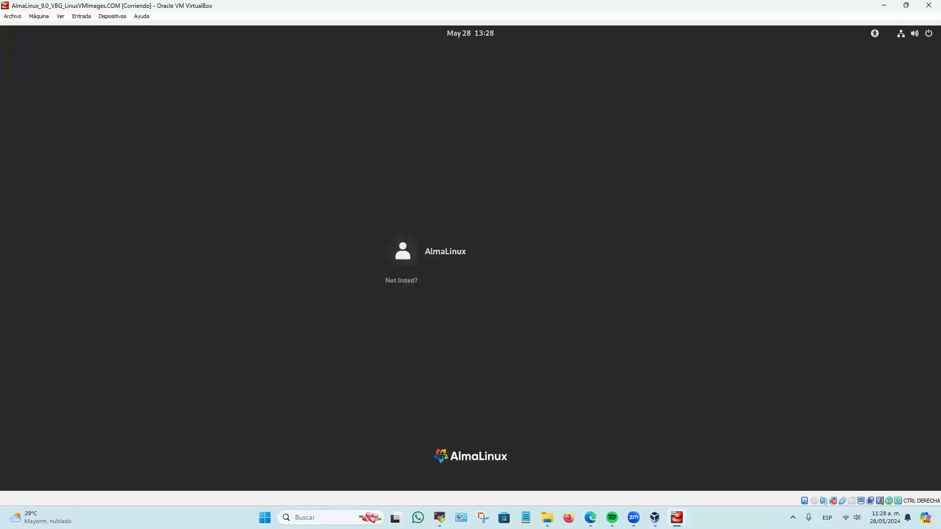
left_click(409, 257)
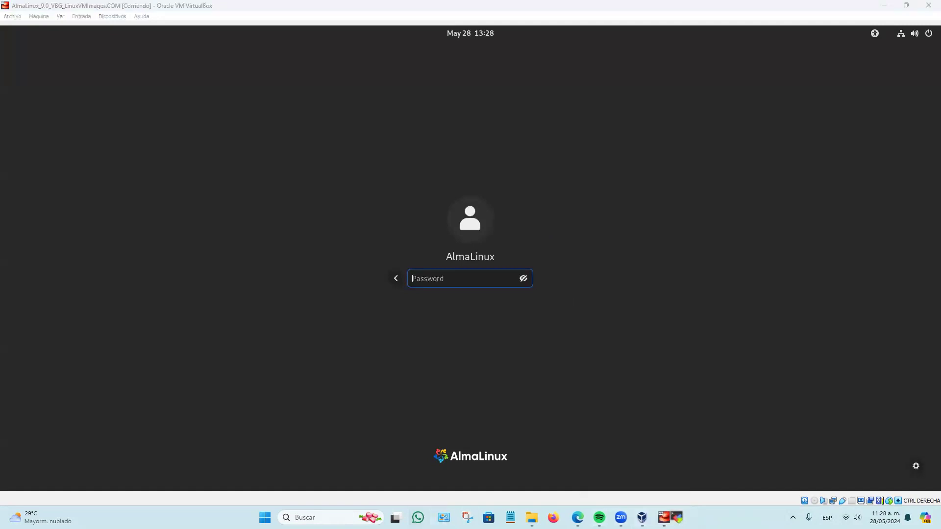
Switch to MobaXterm, discarding its extra window, and try to connect to the saved AlmaLinux and RockyLinux sessions.
mouse_move(677, 518)
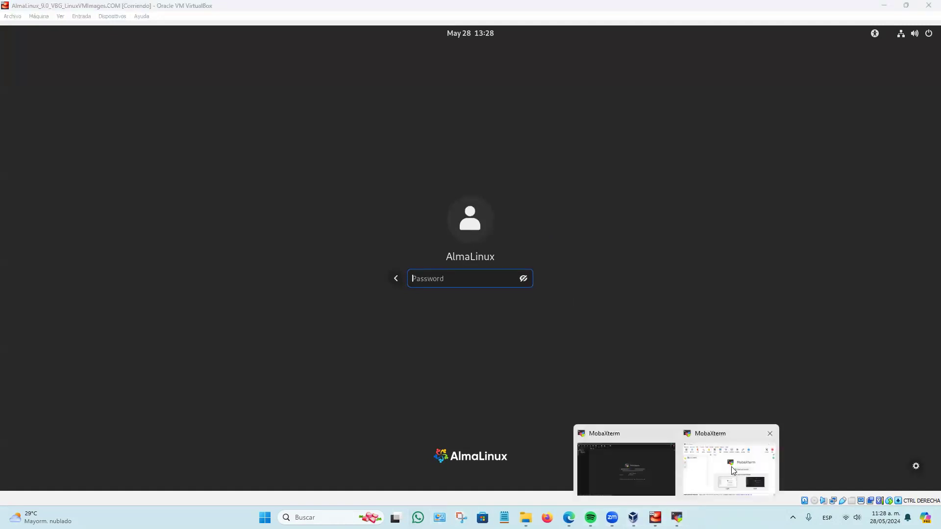
left_click(770, 434)
left_click(701, 461)
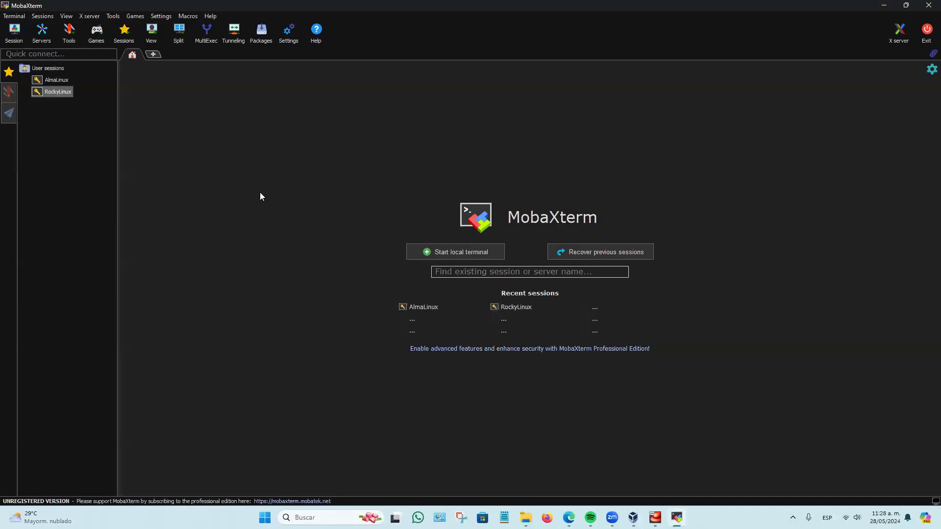
left_click(436, 306)
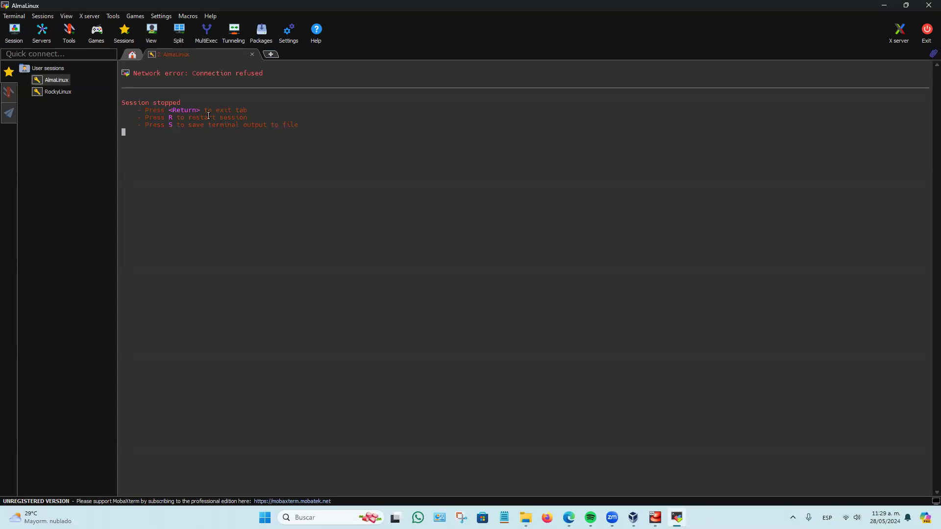
double_click(59, 92)
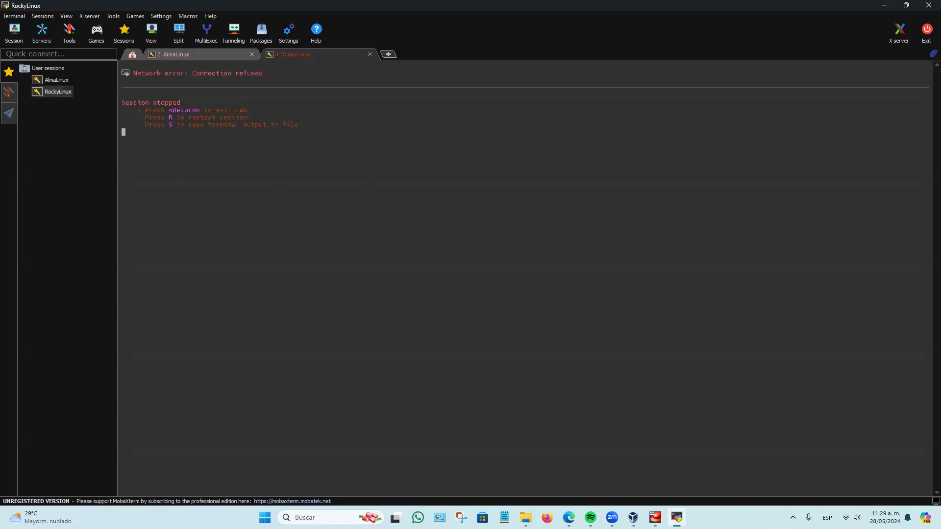
Check the network status on the AlmaLinux machine's login screen, and close the machine by powering it off.
mouse_move(655, 517)
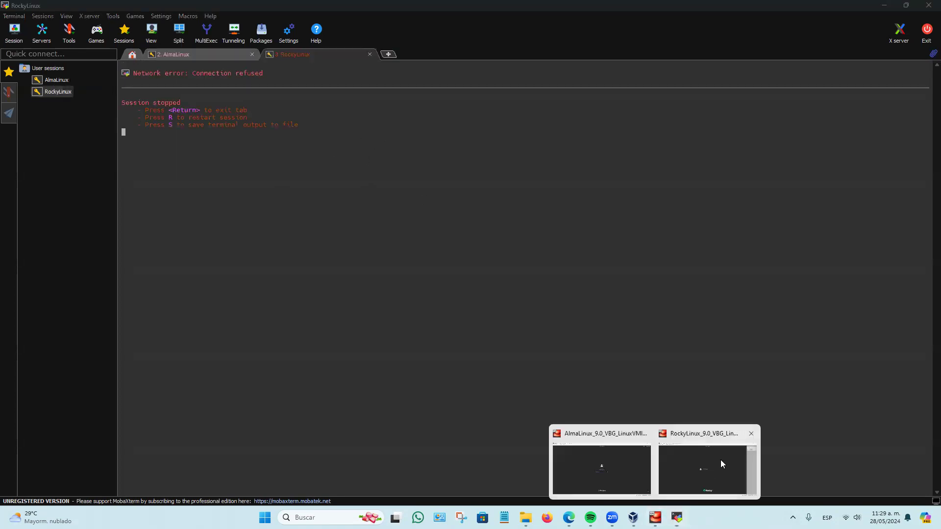
left_click(633, 461)
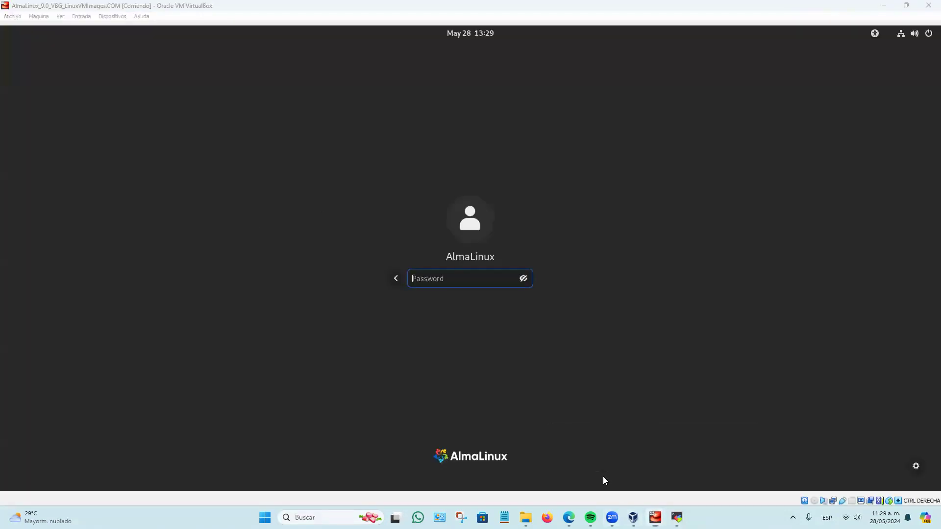
left_click(914, 37)
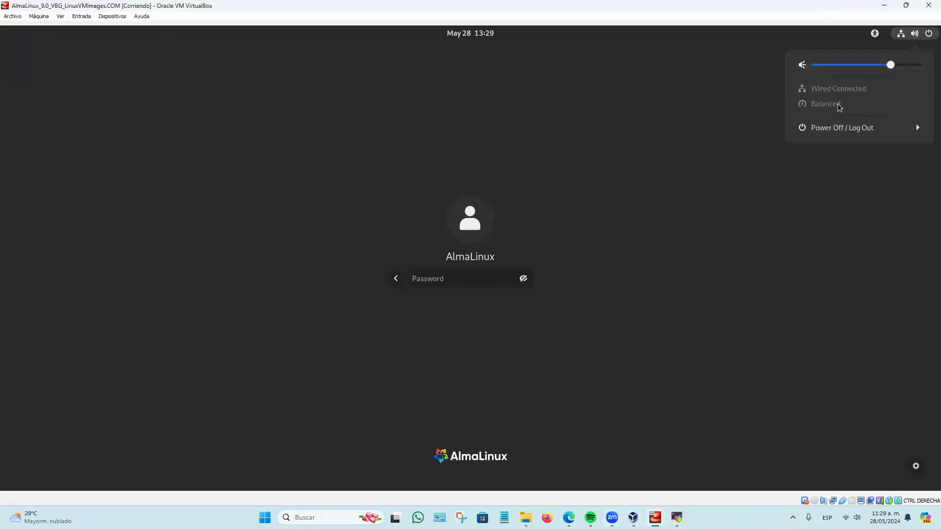
left_click(929, 5)
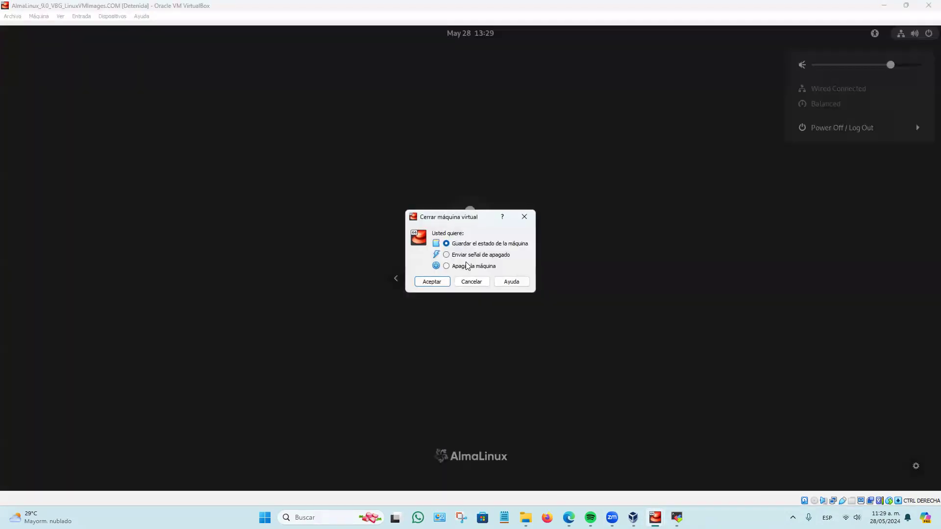
left_click(432, 282)
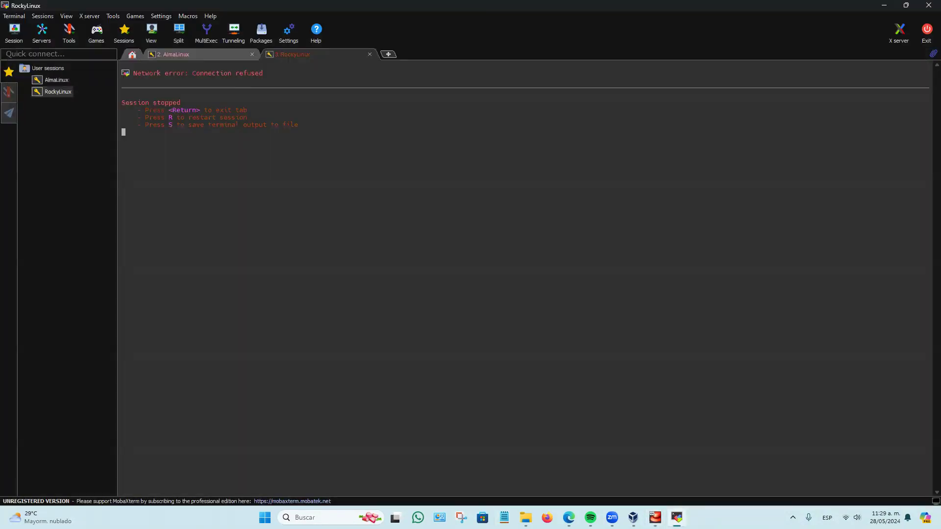
Dismiss the notifications in the RockyLinux machine's window, and close the machine by powering it off.
left_click(656, 518)
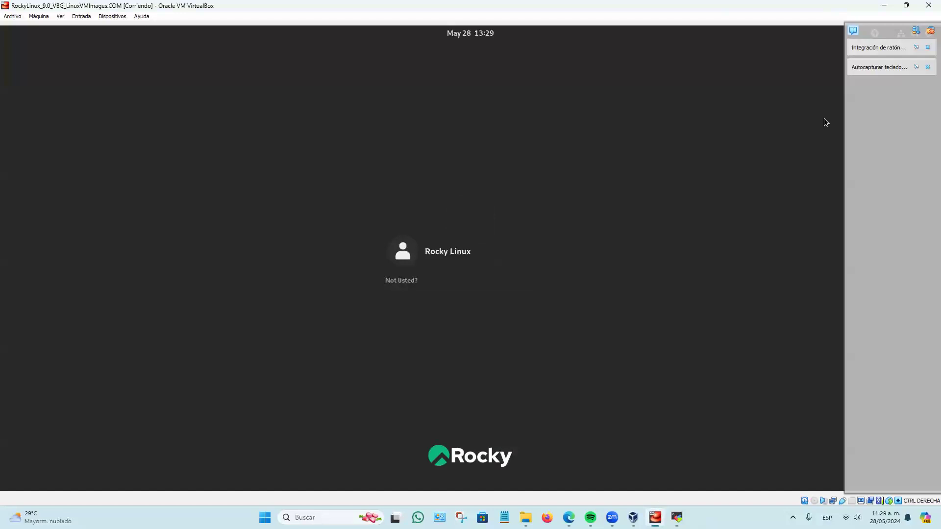
left_click(930, 31)
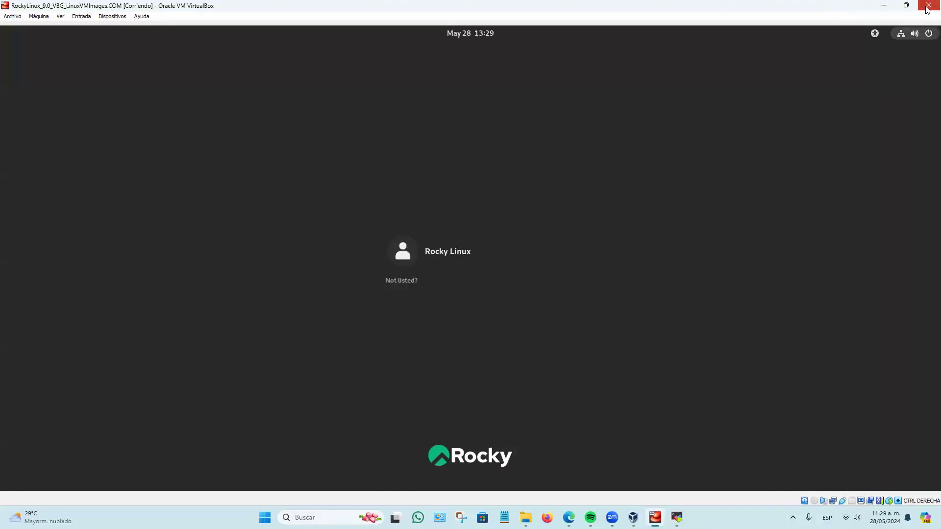
left_click(928, 7)
left_click(434, 281)
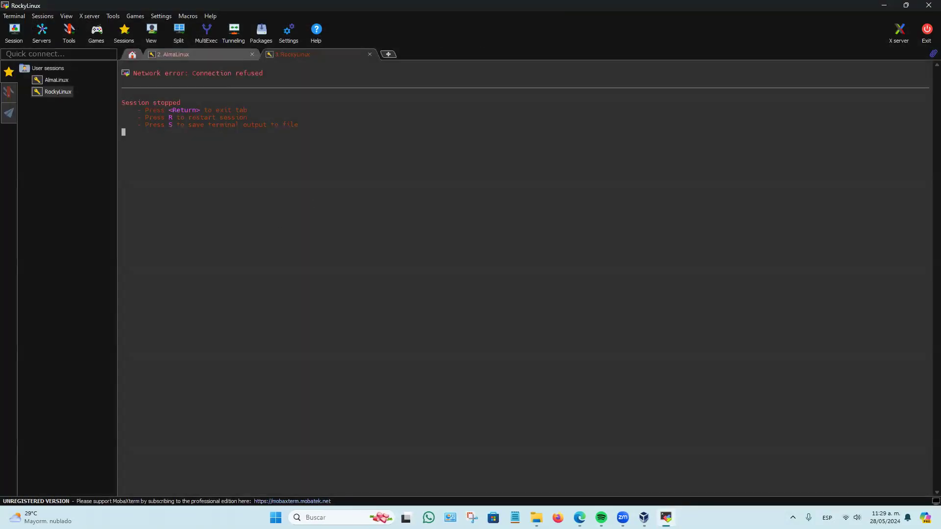
Remove the RockyLinux and AlmaLinux machines from the VirtualBox machine list while keeping their files on disk.
left_click(644, 517)
right_click(87, 86)
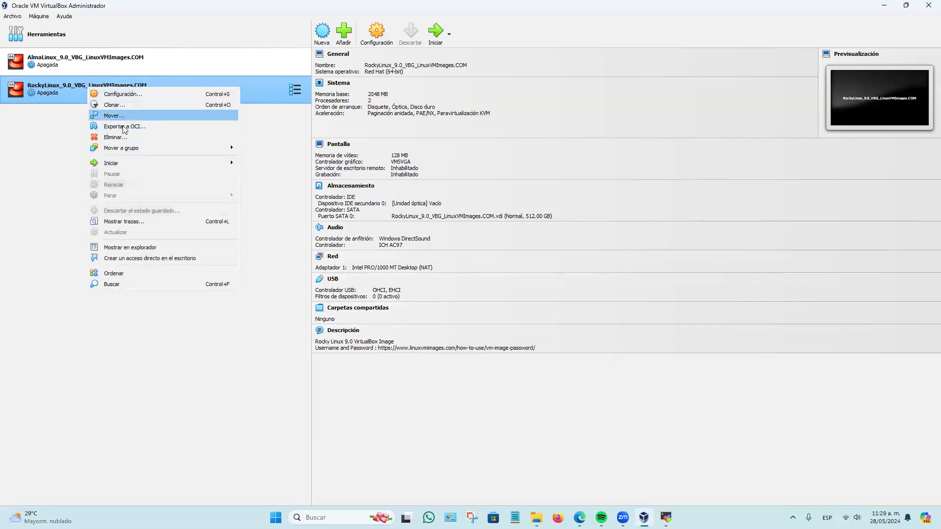
left_click(117, 137)
left_click(482, 300)
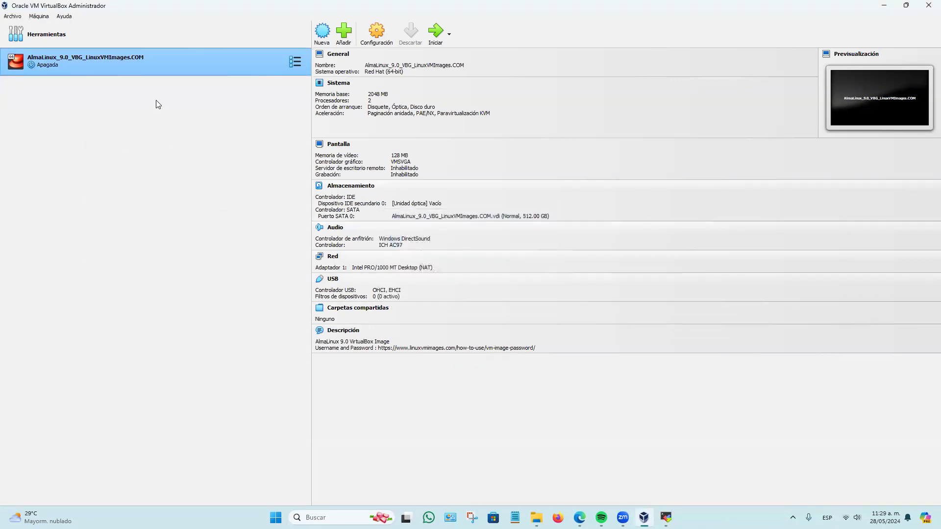
right_click(174, 58)
left_click(238, 109)
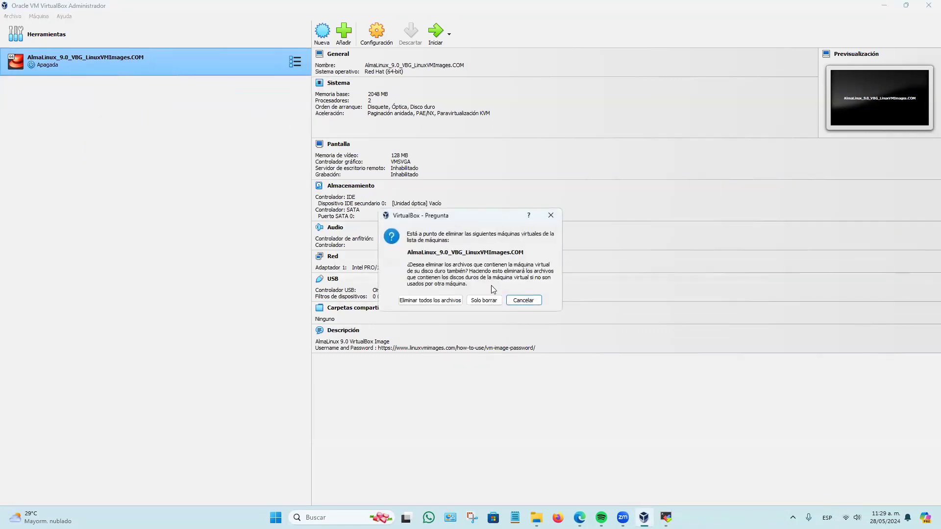
left_click(483, 299)
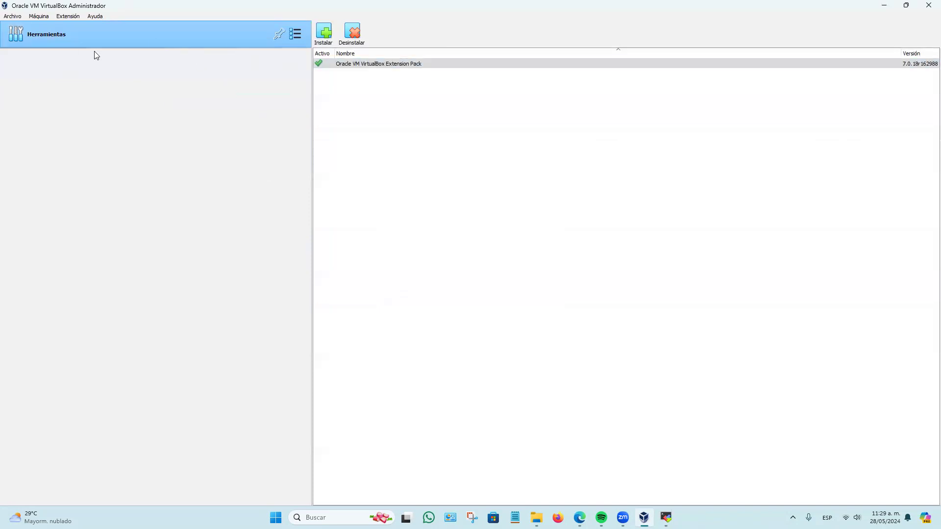
Delete the two duplicate "-1.16-windows" machine files in the AlmaLinux folder and add the machine from AlmaLinux_9.0_VBG_LinuxVMImages.COM.
left_click(41, 20)
left_click(49, 37)
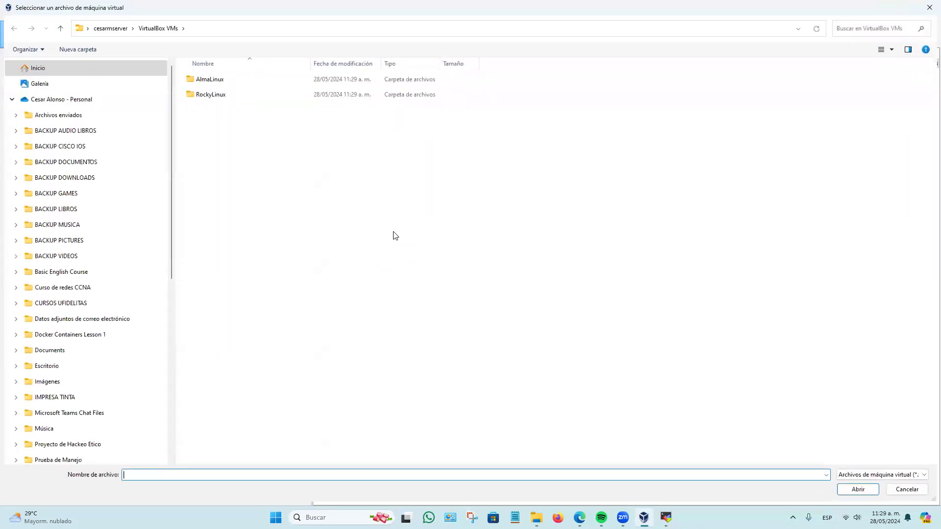
double_click(216, 81)
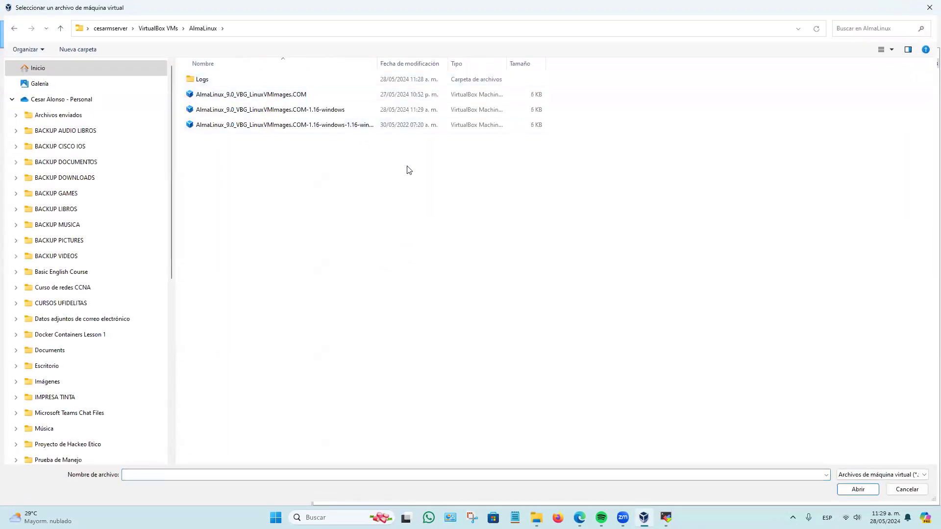
left_click_drag(376, 60, 436, 65)
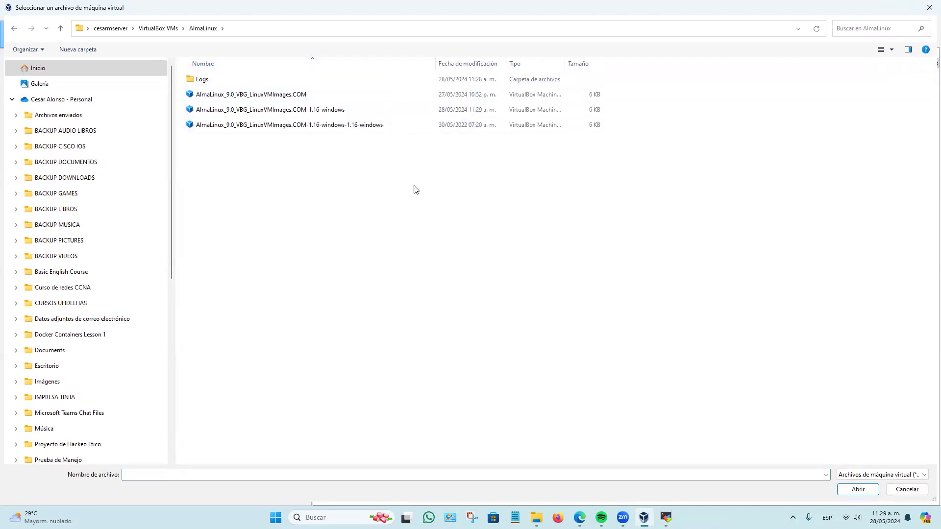
left_click(291, 127)
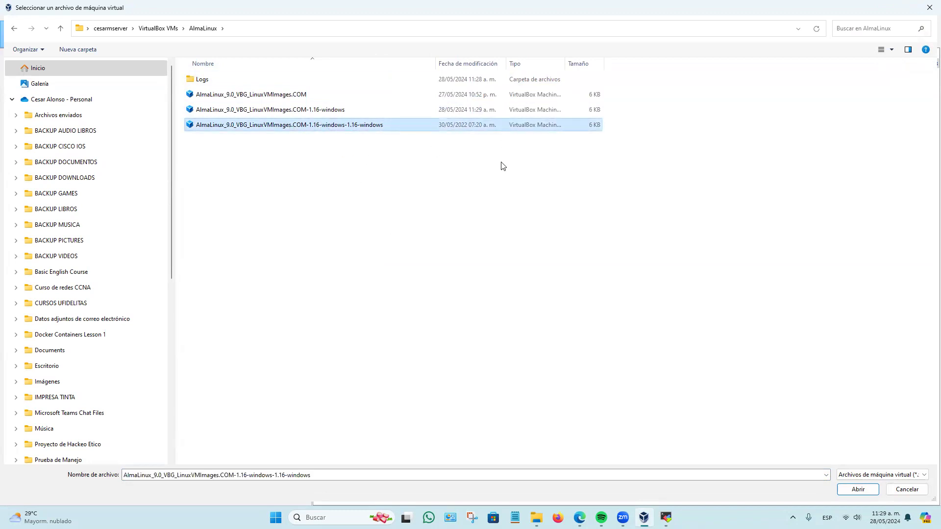
key("Delete")
left_click(342, 111)
key("Delete")
left_click(329, 99)
double_click(329, 101)
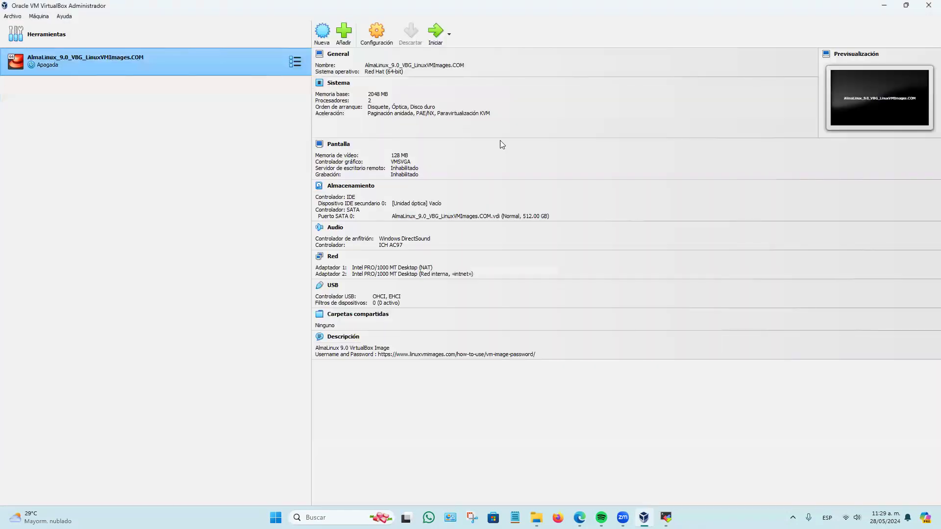
Delete the two duplicate "-1.16-windows" machine files in the RockyLinux folder and add the machine from RockyLinux_9.0_VBG_LinuxVMImages.COM.
left_click(39, 16)
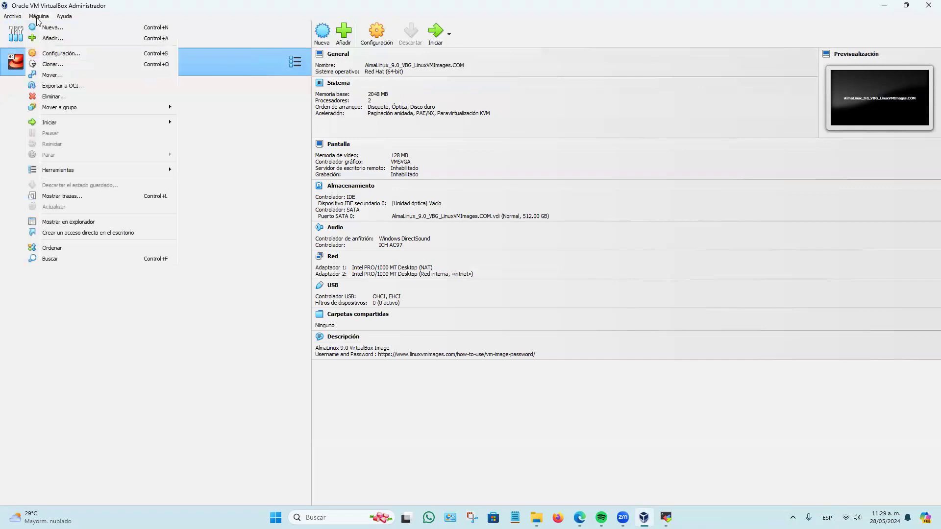
left_click(53, 38)
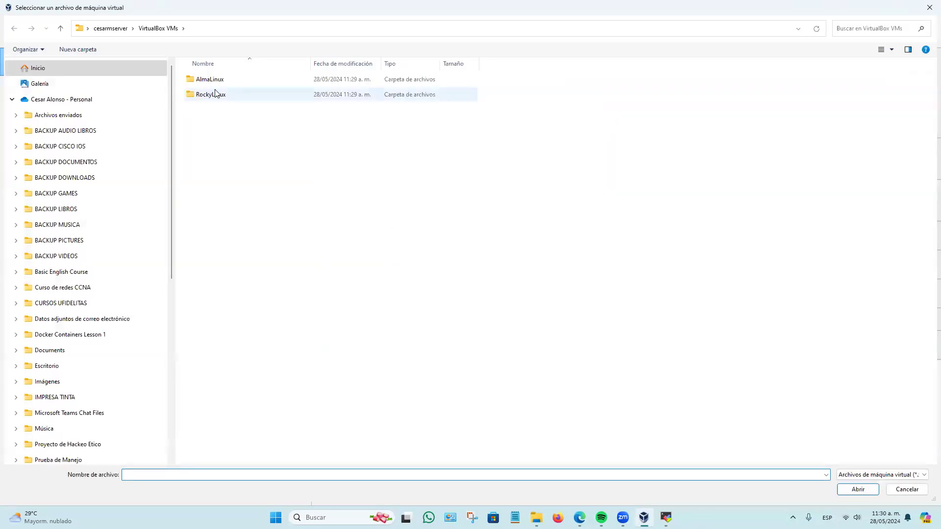
double_click(221, 94)
left_click(304, 125)
key("Delete")
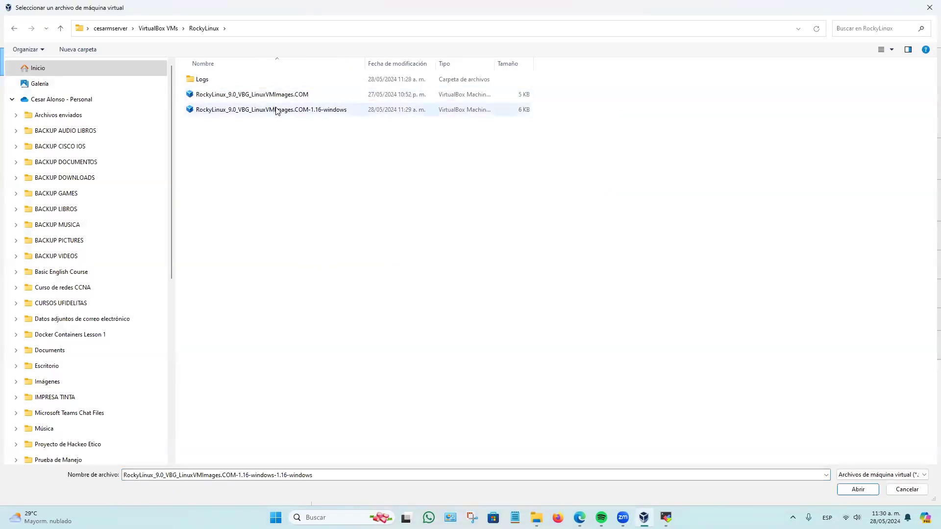
left_click(275, 110)
key("Delete")
double_click(293, 98)
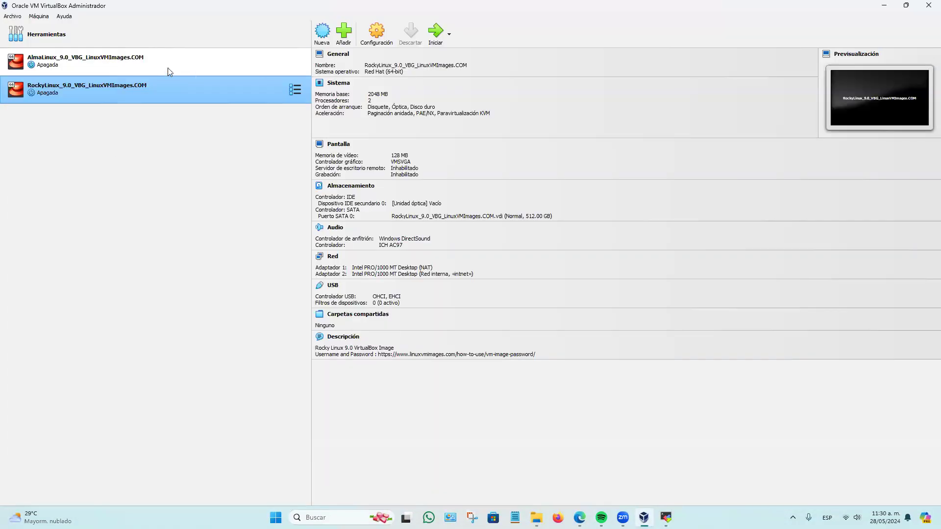
Review the port forwarding rules of the AlmaLinux machine's first network adapter, and close its settings without changes.
left_click(165, 66)
left_click(379, 46)
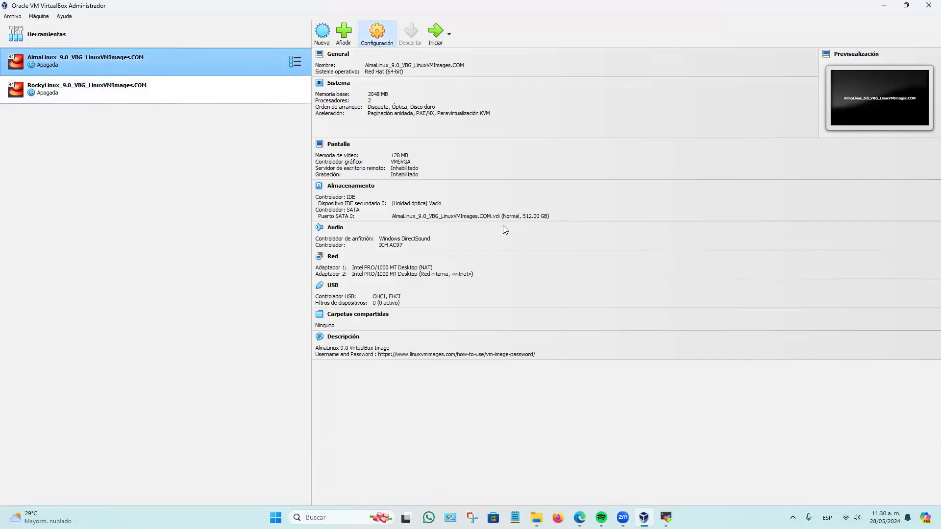
left_click(333, 238)
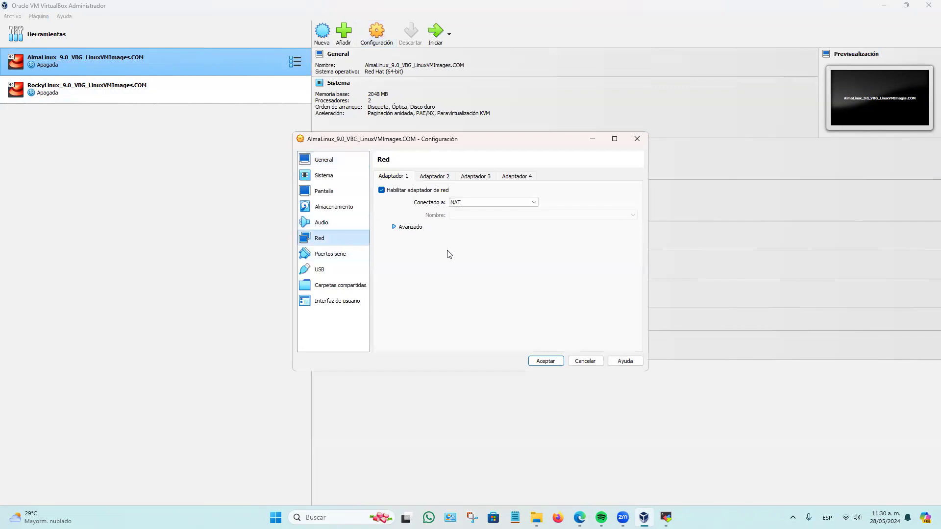
left_click(411, 227)
left_click(475, 290)
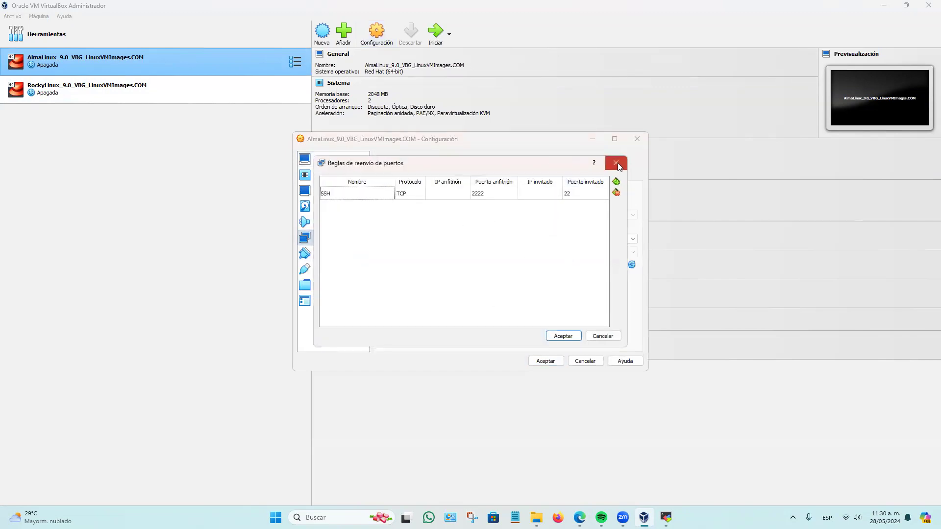
left_click(618, 168)
left_click(637, 139)
Look through the RockyLinux machine's general settings, basic and advanced, and close them without changes.
key("Down")
left_click(377, 31)
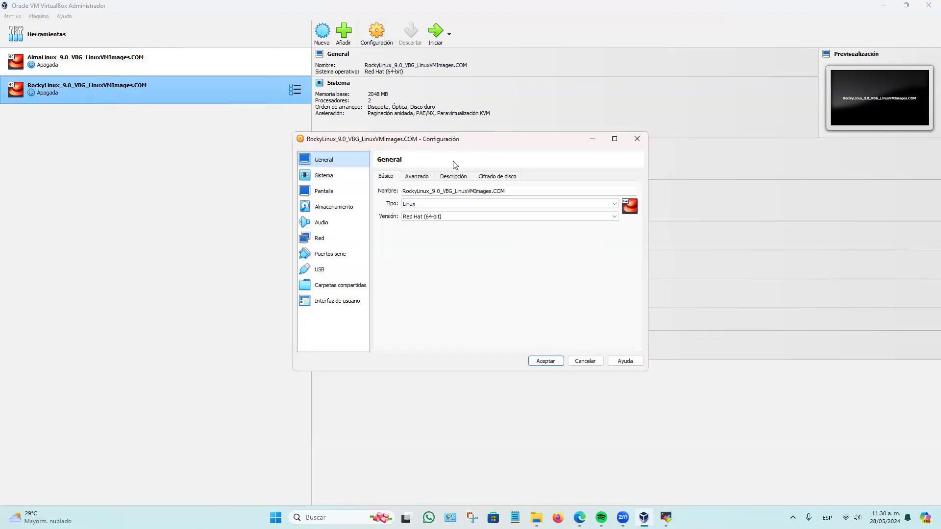
left_click(422, 176)
left_click(392, 177)
left_click(637, 141)
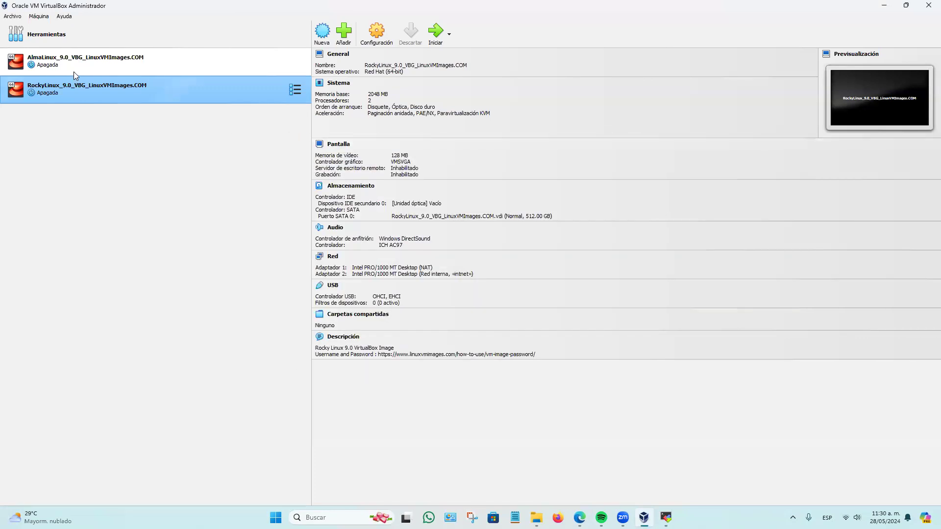
Start the AlmaLinux machine and the RockyLinux machine.
left_click(193, 68)
left_click(435, 33)
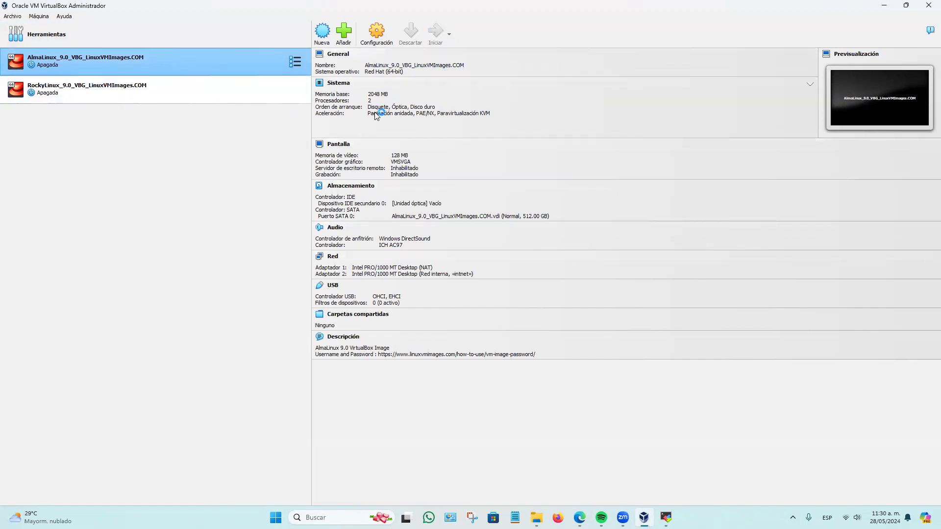
left_click(158, 96)
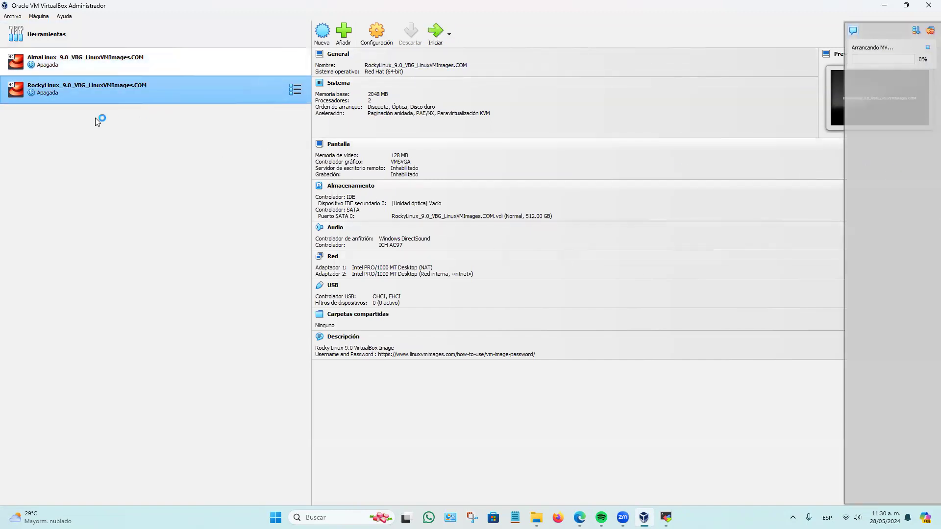
left_click(436, 33)
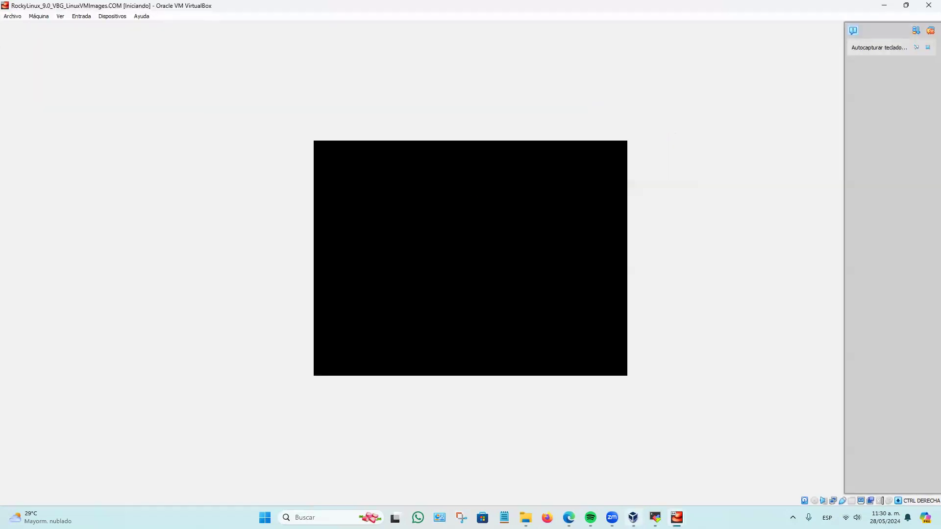
Check the boot progress in the AlmaLinux and RockyLinux machine windows, declining to capture the mouse.
mouse_move(677, 518)
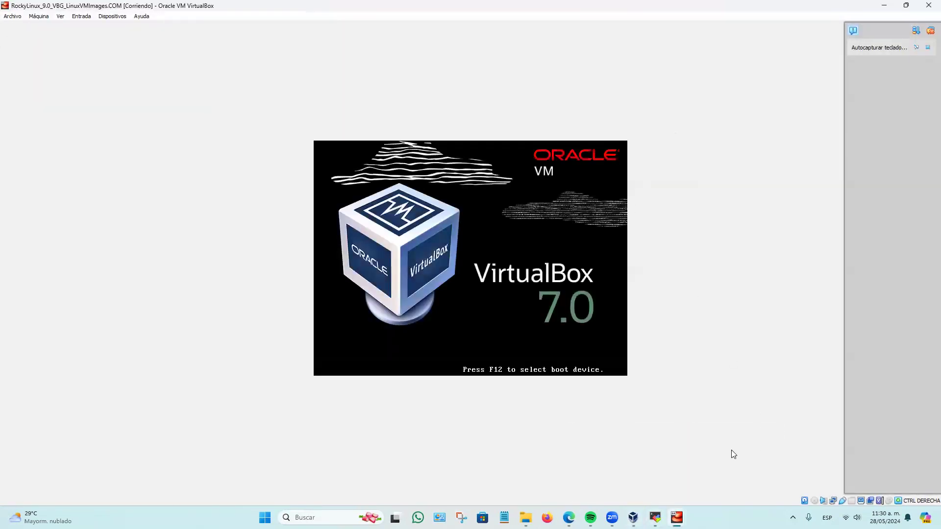
left_click(656, 518)
mouse_move(677, 518)
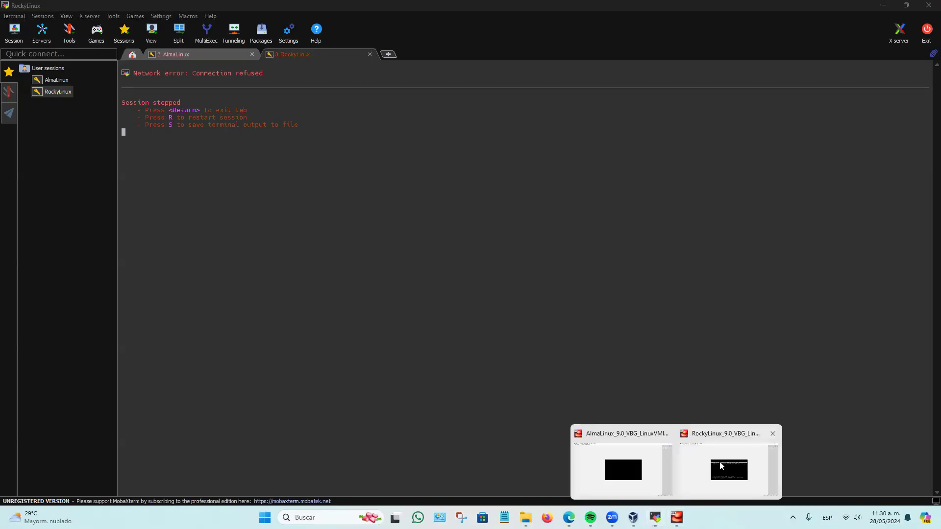
left_click(632, 478)
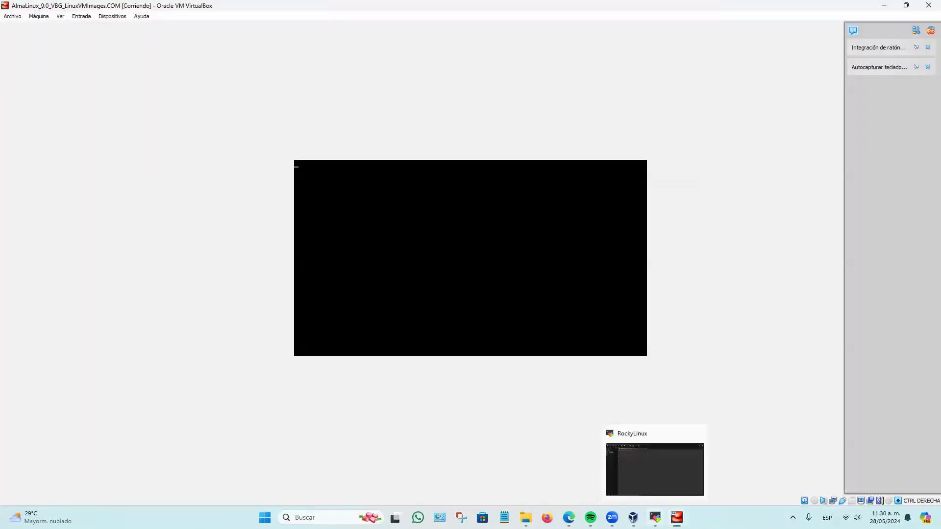
left_click(693, 466)
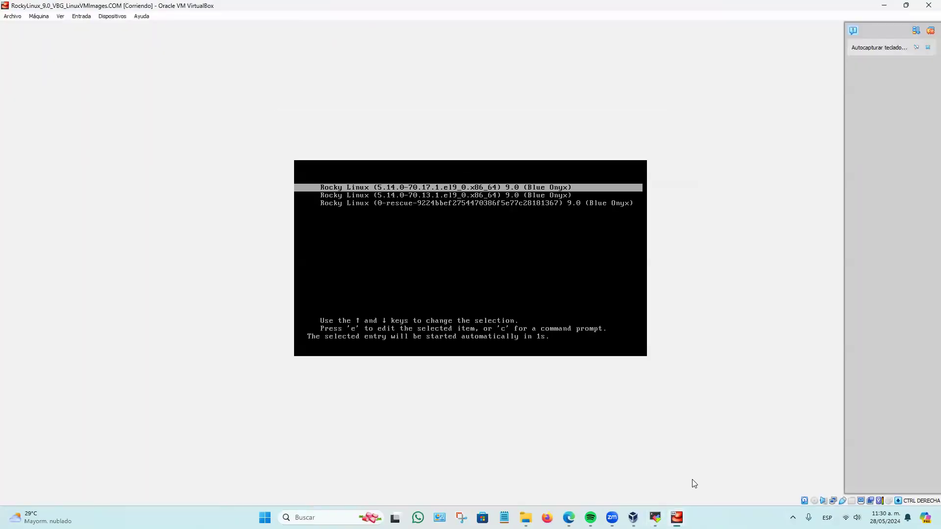
left_click(532, 265)
left_click(571, 183)
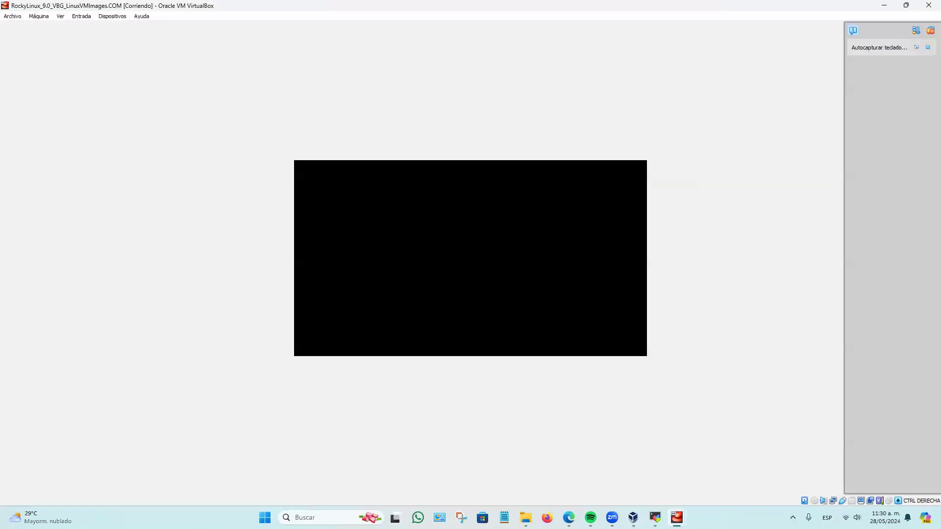
left_click(643, 467)
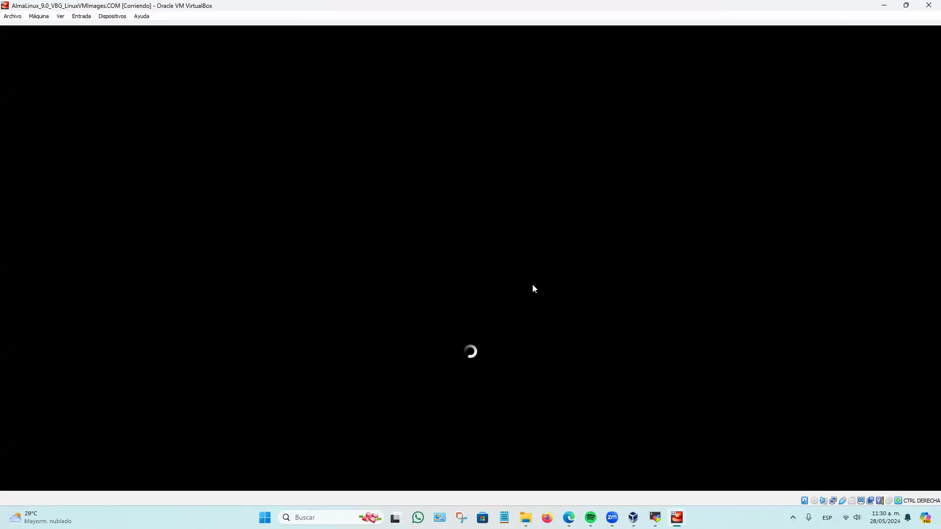
Bring up the RockyLinux machine's window and dismiss all of its notifications.
mouse_move(677, 518)
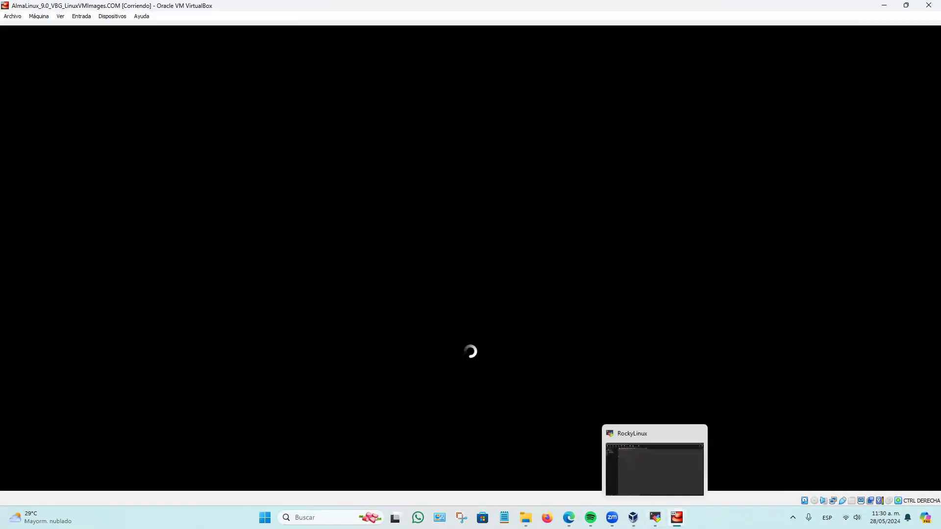
left_click(706, 463)
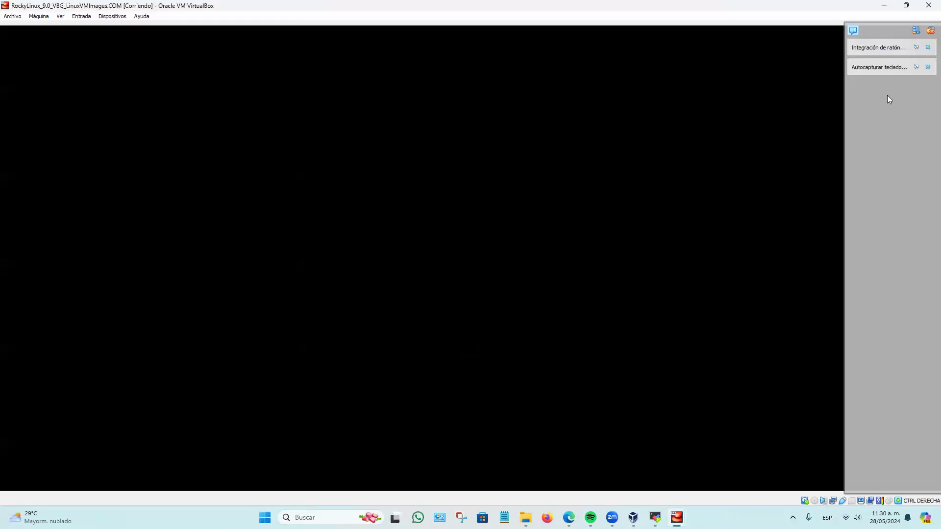
left_click(931, 31)
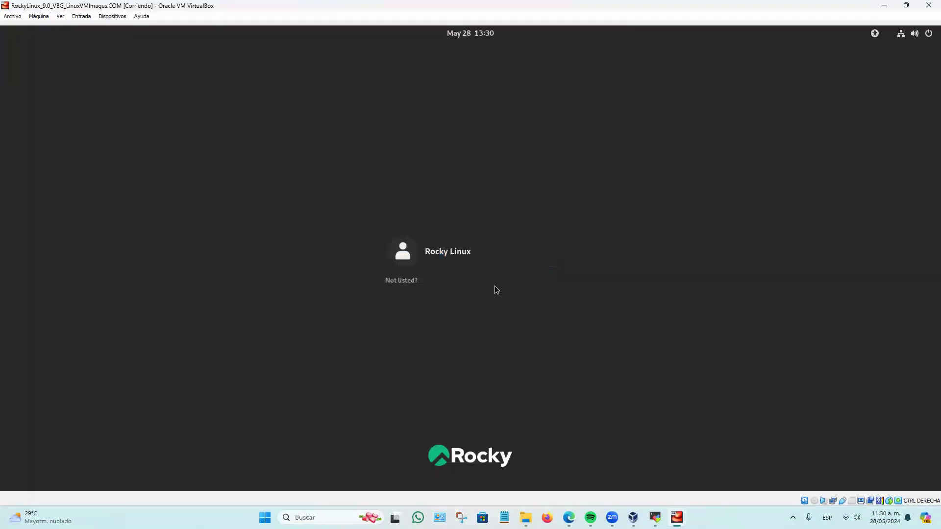
Switch to MobaXterm and restart the stopped RockyLinux and AlmaLinux sessions.
left_click(656, 517)
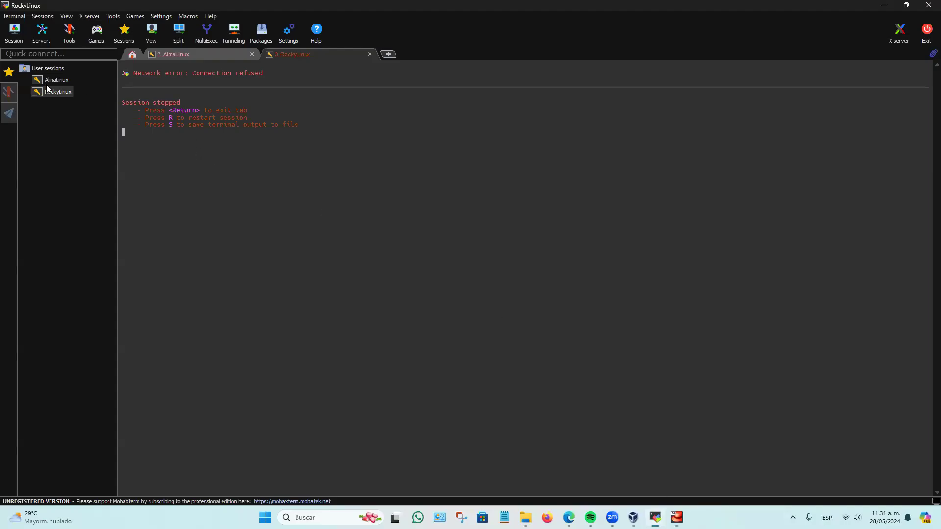
key("r")
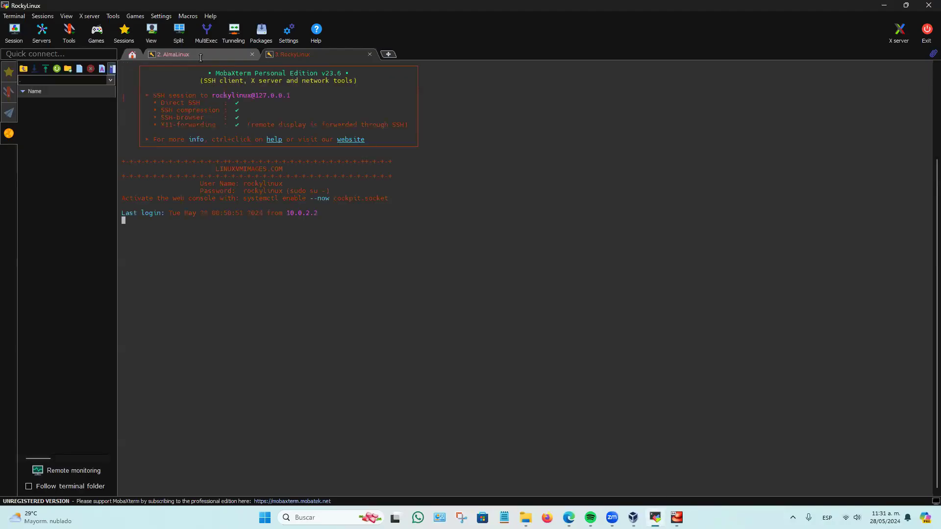
left_click(208, 55)
key("r")
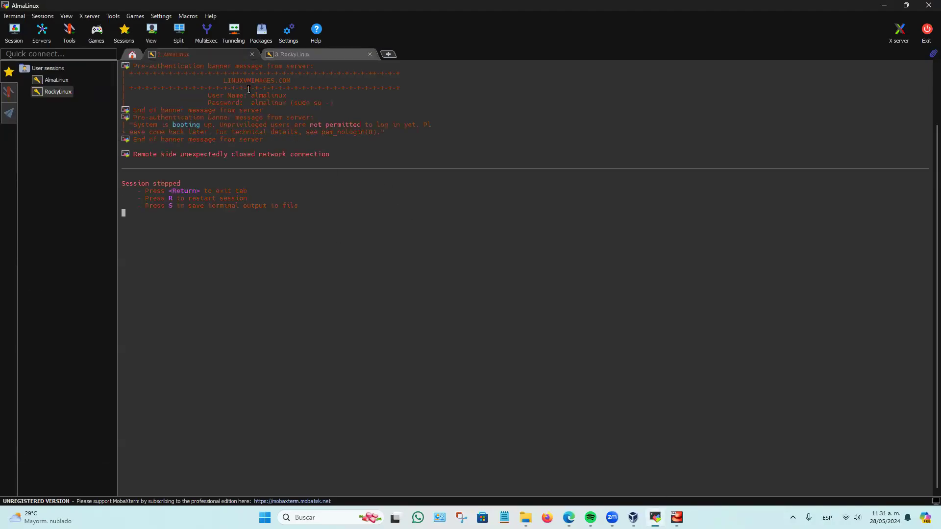
Open another connection from the saved AlmaLinux session and close the older AlmaLinux tab.
double_click(61, 81)
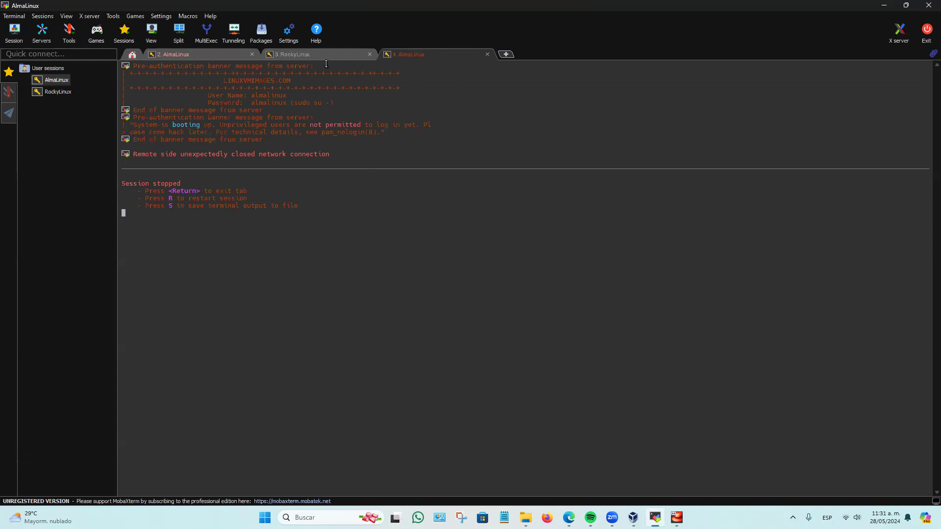
left_click(245, 56)
left_click(251, 55)
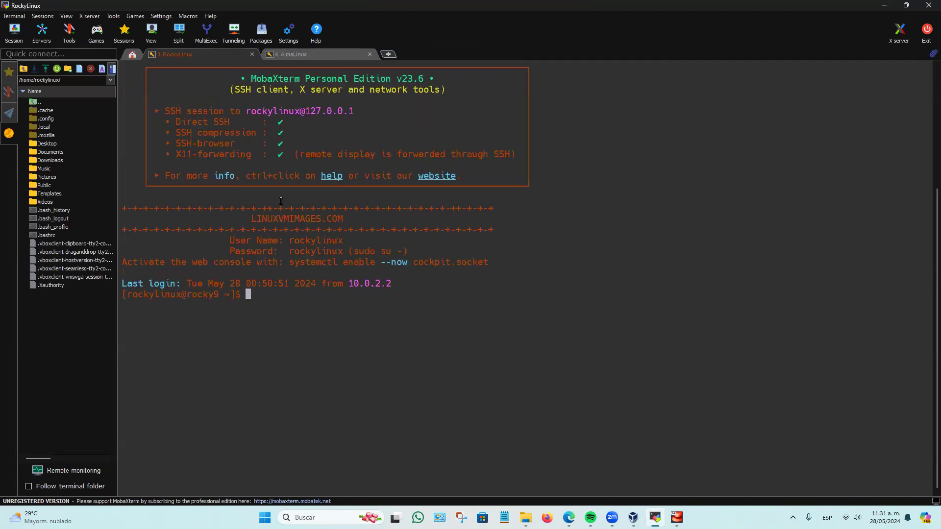
Show the saved sessions list, and check the AlmaLinux machine's boot progress in its VirtualBox window, dismissing the mouse capture message.
left_click(8, 73)
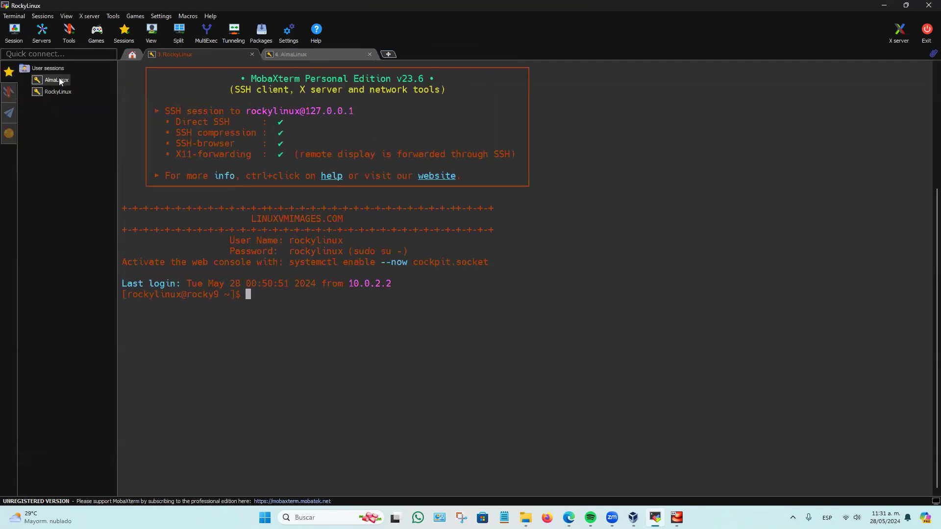
mouse_move(677, 518)
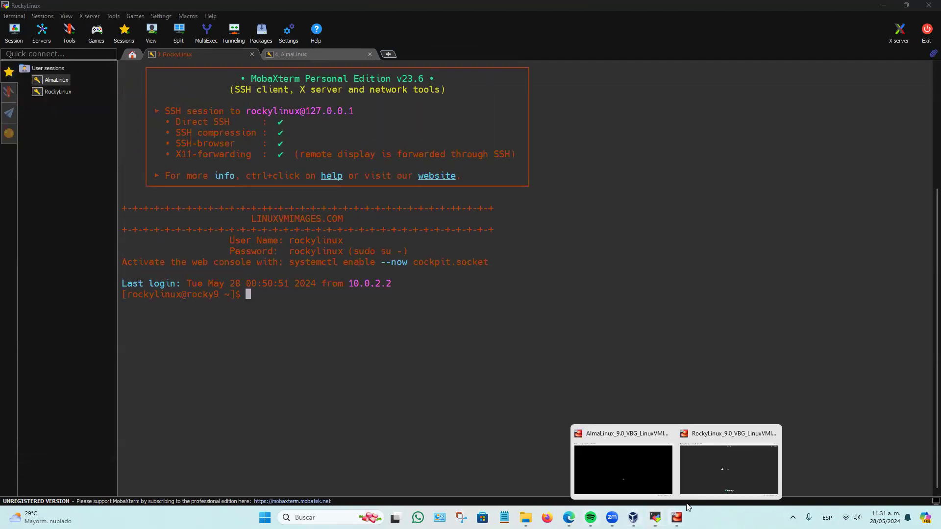
left_click(637, 466)
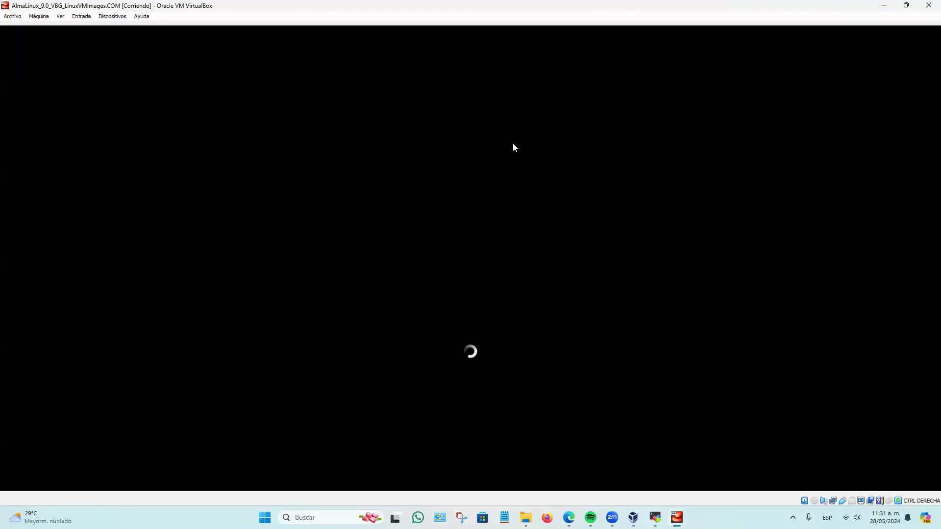
left_click(611, 323)
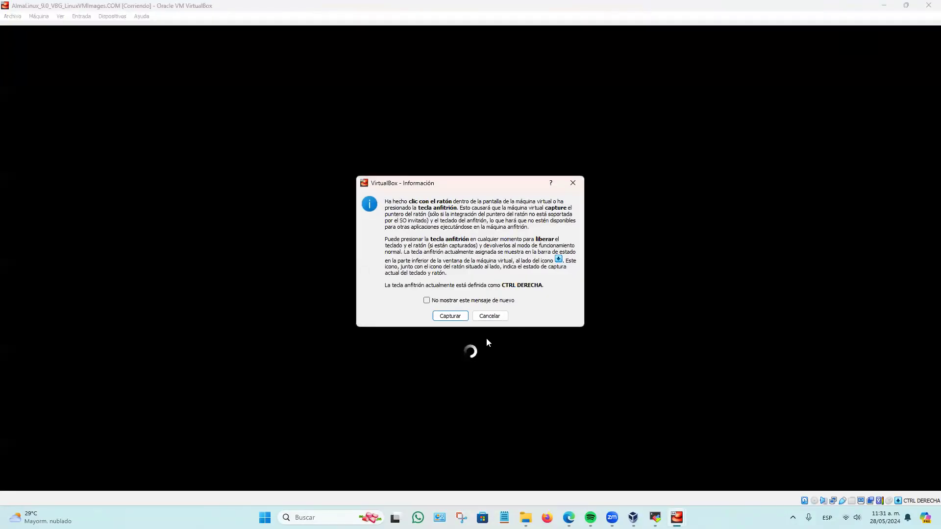
left_click(567, 187)
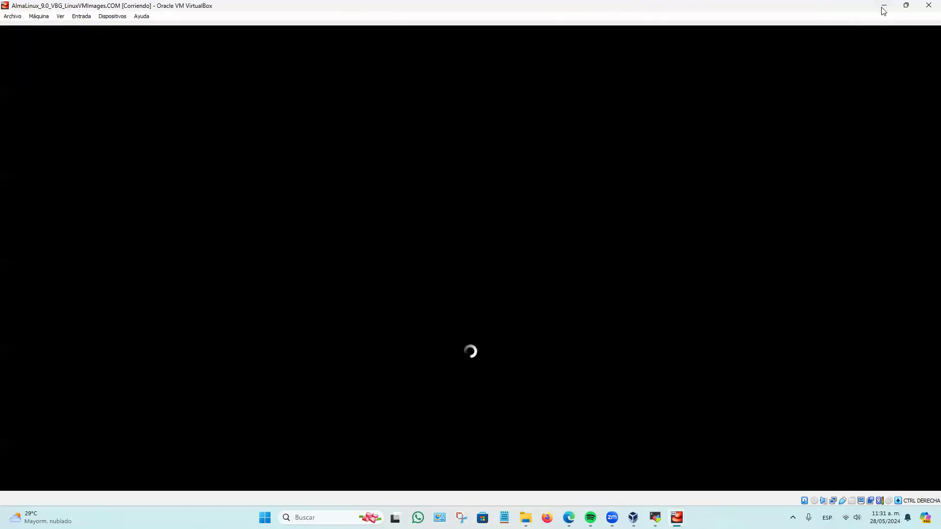
Minimize the AlmaLinux machine's window, hide MobaXterm's sessions sidebar, and reorder the tabs so AlmaLinux precedes RockyLinux, leaving RockyLinux active.
left_click(884, 5)
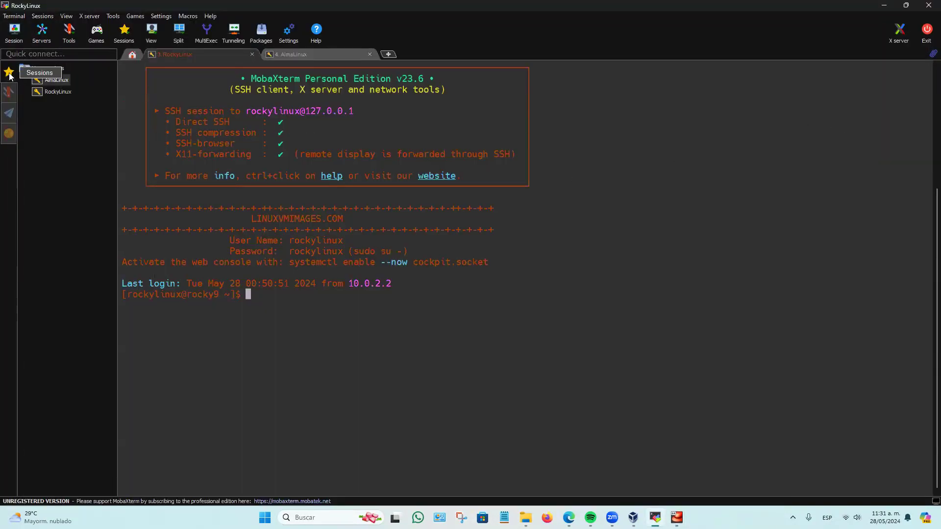
left_click(8, 72)
left_click_drag(324, 56, 200, 62)
left_click(315, 58)
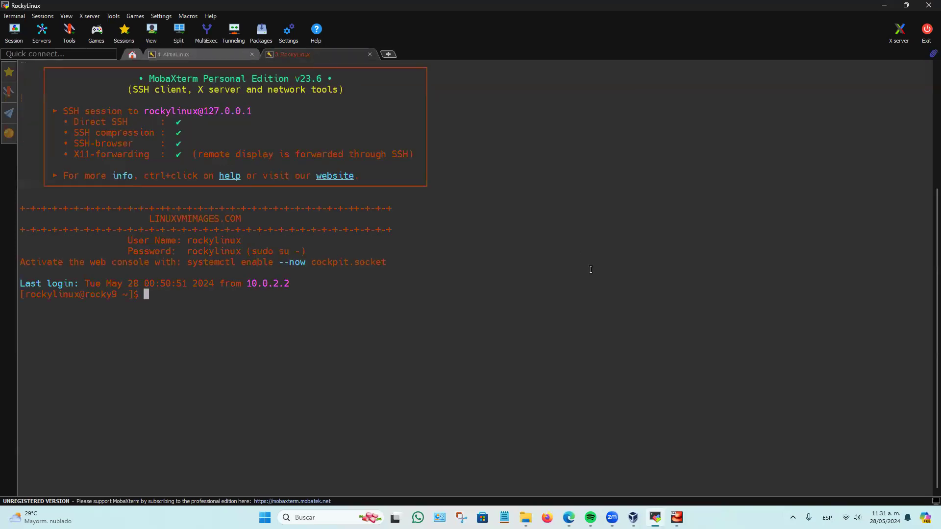
Enlarge the RockyLinux terminal text and check the SSH service with sudo systemctl status sshd, returning to the prompt.
scroll(642, 268, "up", 2)
type("sudo ")
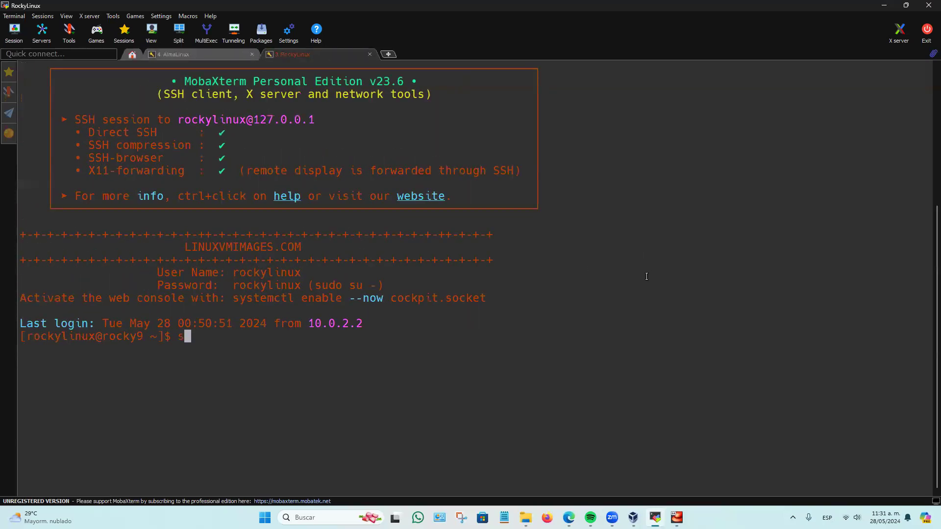
type("systemctl status sshd")
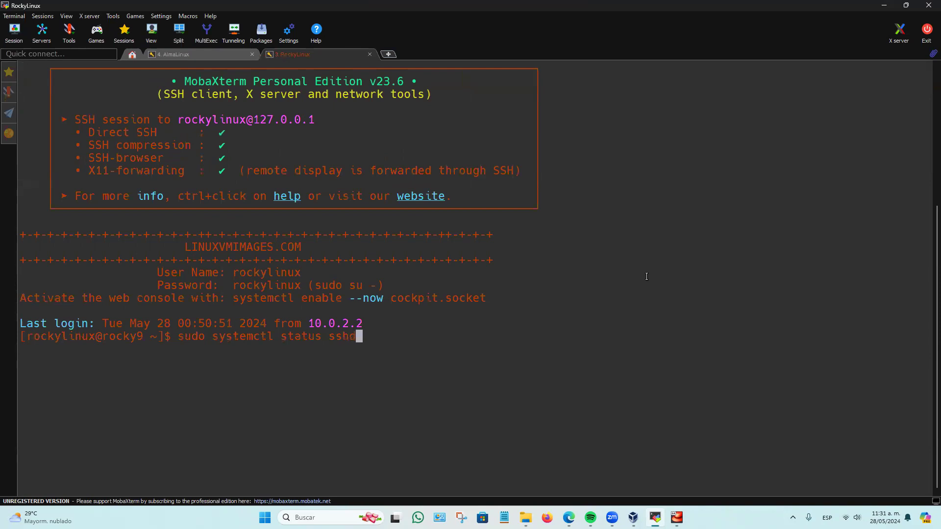
key("Return")
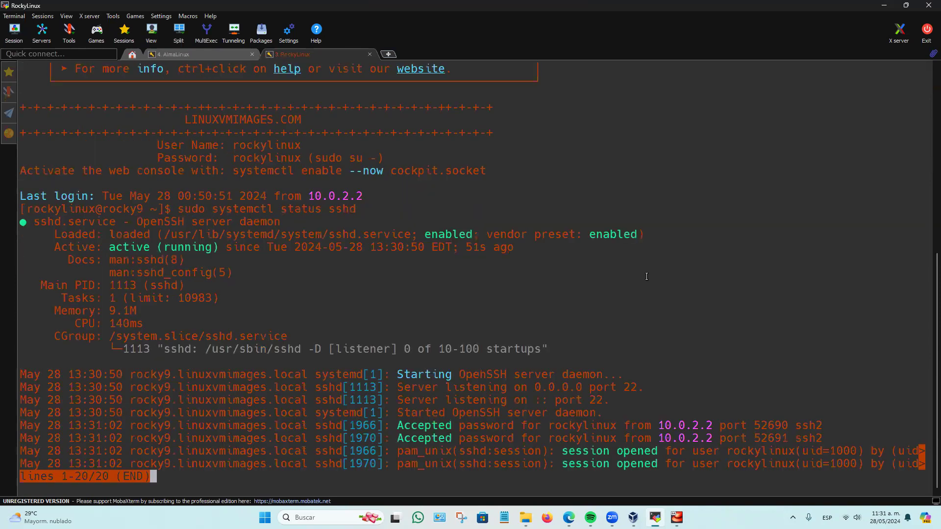
key("q")
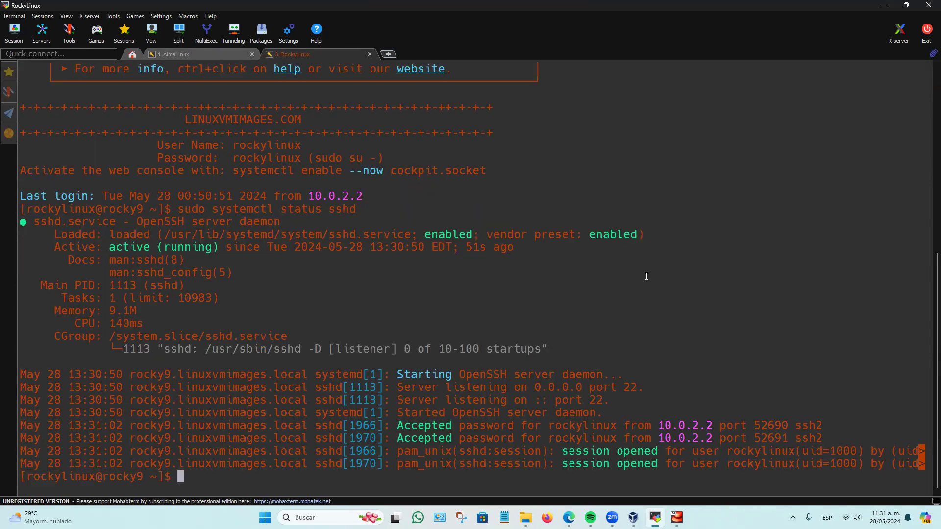
key("Return")
key("Return")
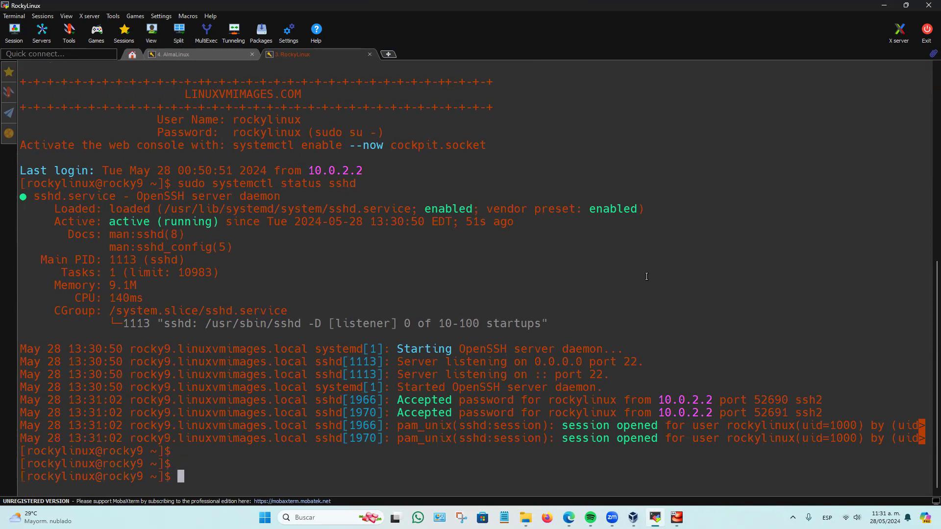
Install the SSH server package on RockyLinux with sudo dnf install openssh-server.
type("s")
type("udo dnf ")
type("install ss")
type("hd")
key("BackSpace")
key("BackSpace")
key("BackSpace")
key("BackSpace")
type("opens")
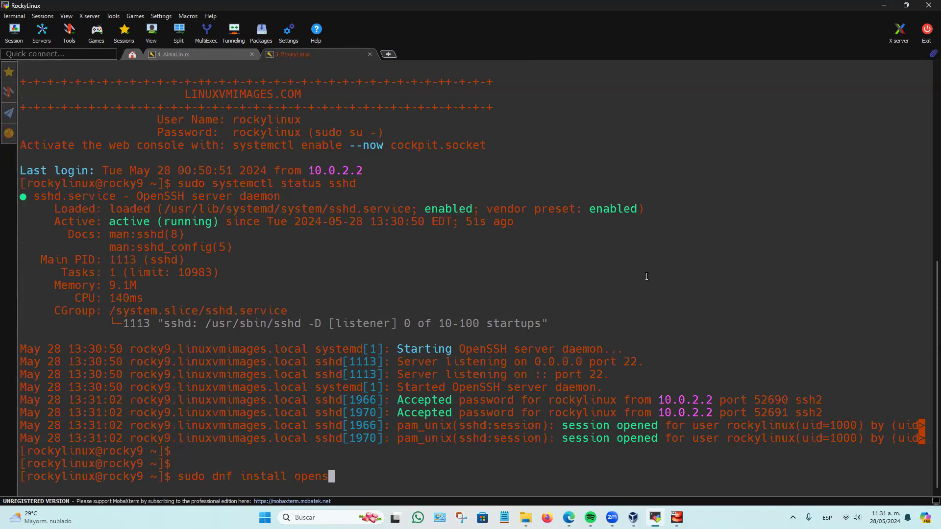
type("sh-server")
key("Return")
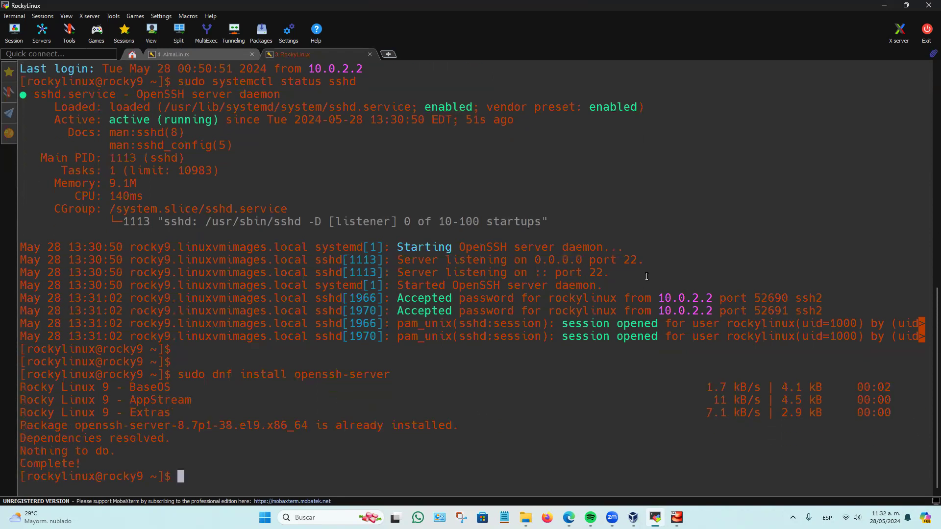
key("Return")
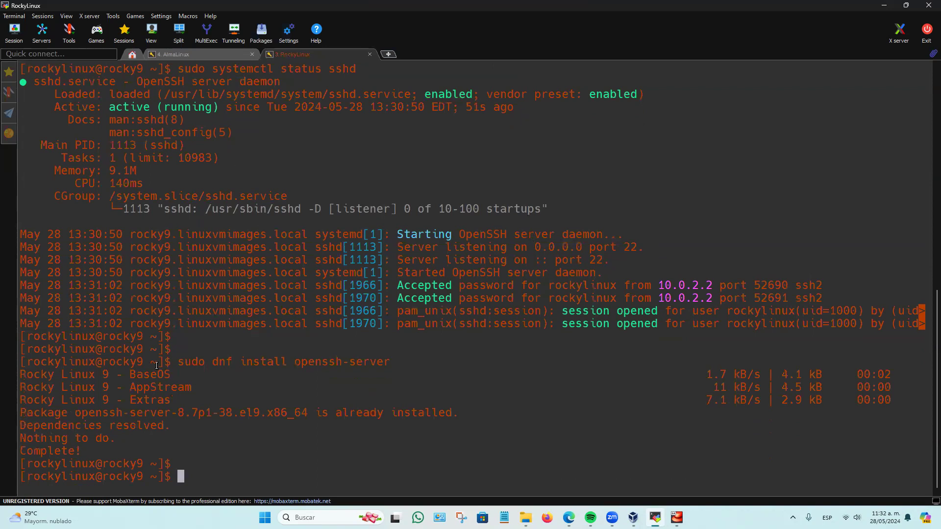
left_click_drag(69, 338, 371, 376)
left_click(338, 379)
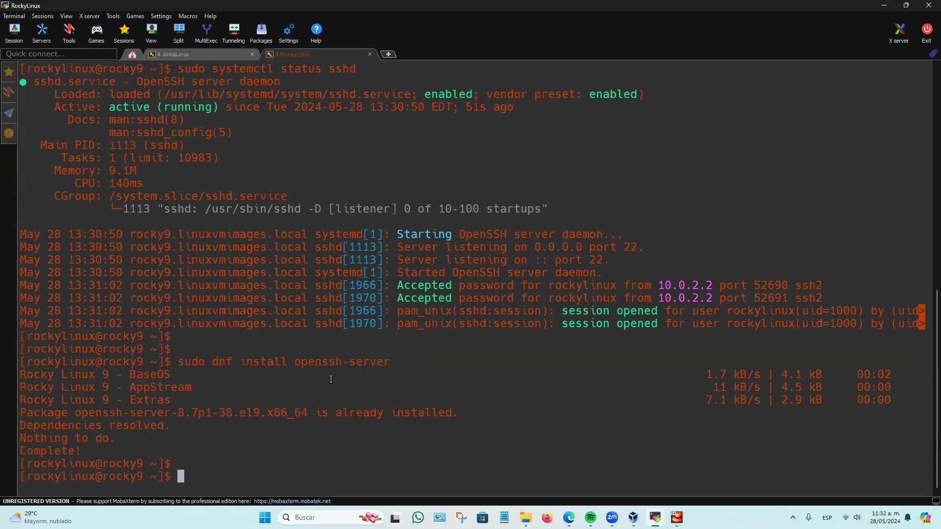
double_click(181, 362)
left_click_drag(134, 348, 343, 434)
left_click(364, 422)
Check whether the AlmaLinux machine has booted in its VirtualBox window and dismiss its network notification.
left_click(656, 518)
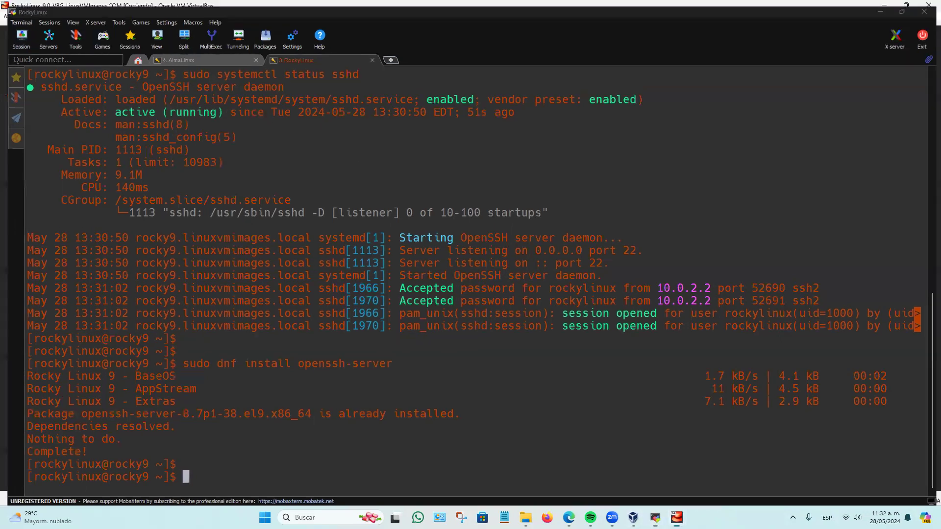
left_click(633, 481)
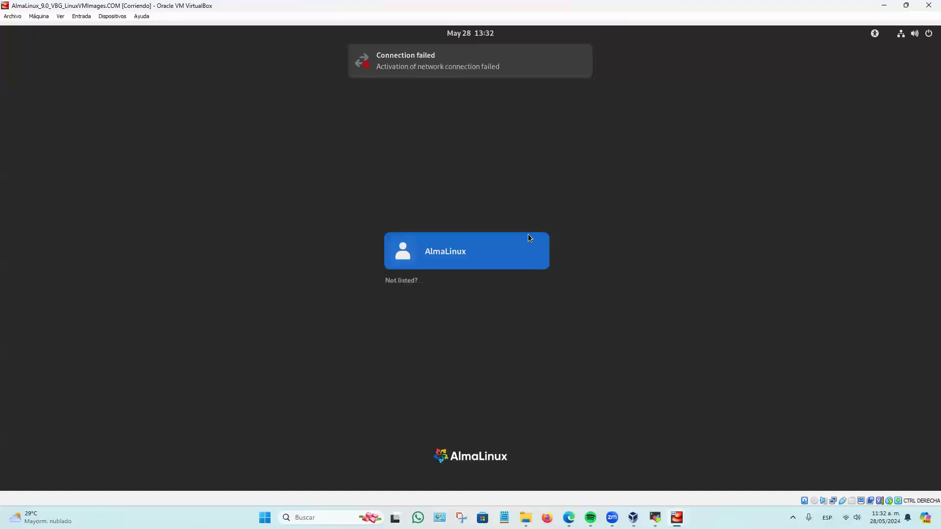
left_click(583, 55)
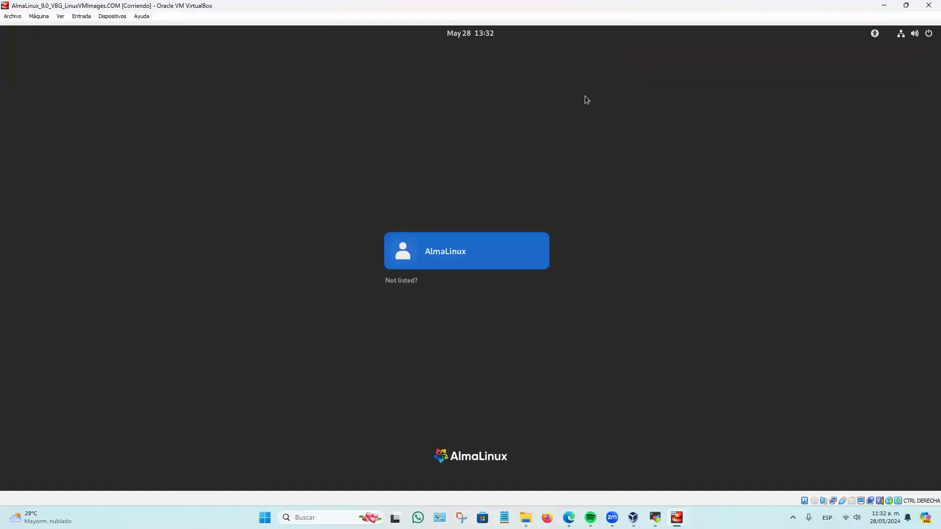
left_click(634, 517)
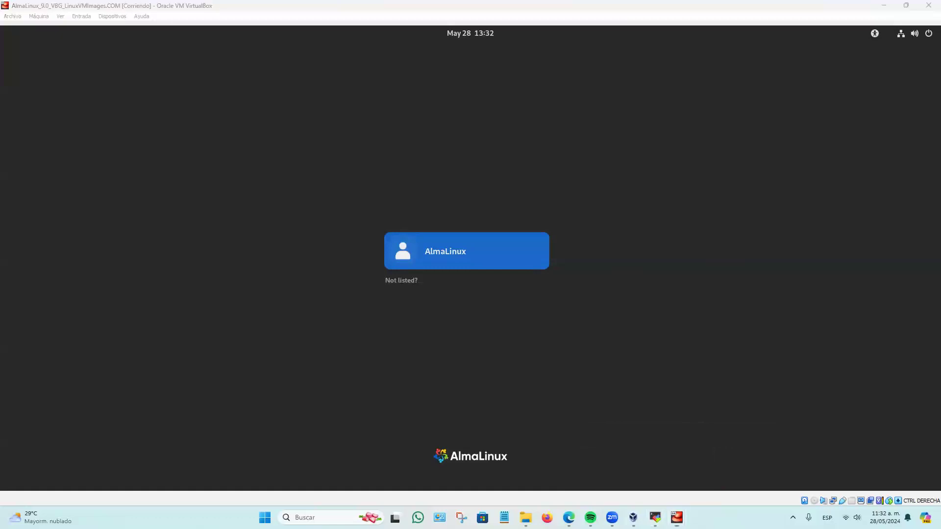
Switch back to MobaXterm and restart the stopped AlmaLinux session, enlarging its terminal text and hiding the sidebar.
key("alt+Tab")
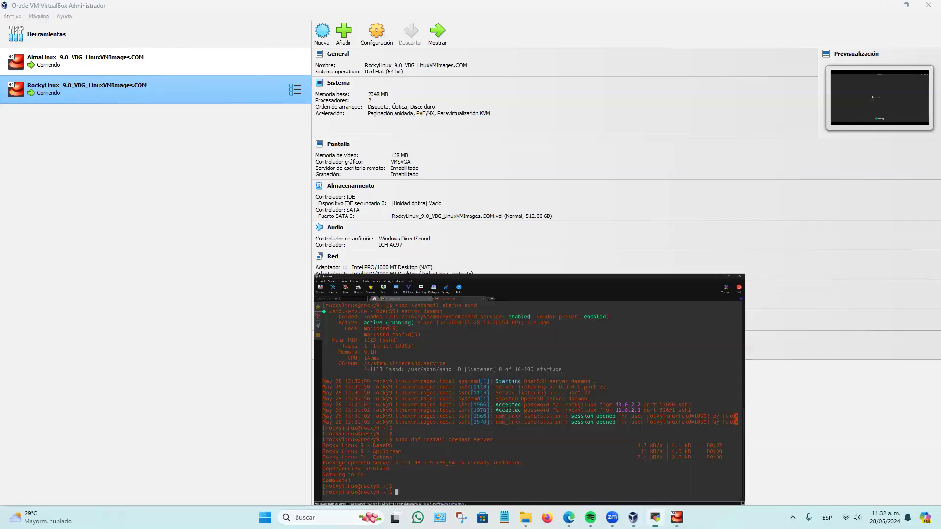
left_click(164, 53)
key("r")
scroll(418, 237, "up", 2)
double_click(9, 74)
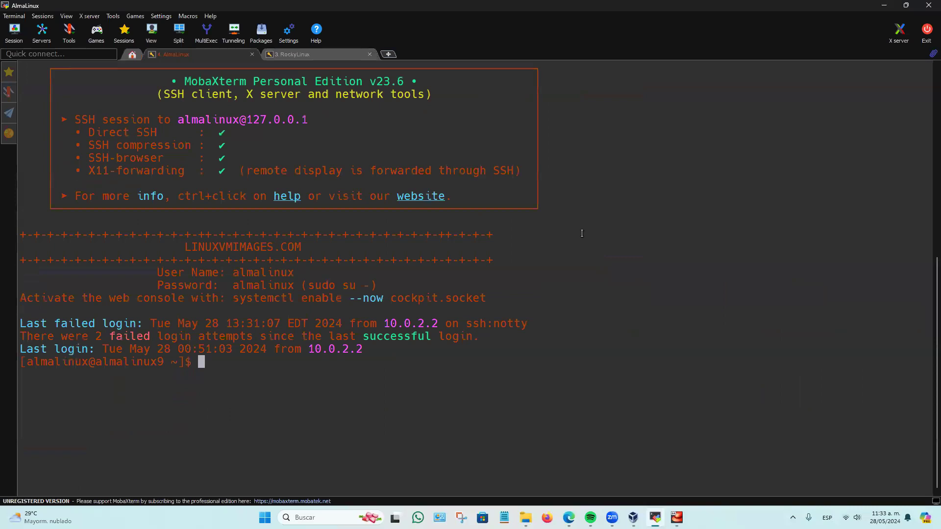
Compare the AlmaLinux and RockyLinux session tabs, examining the prompt's user name and the RockyLinux terminal history.
left_click(320, 52)
left_click(231, 54)
left_click_drag(86, 360, 27, 361)
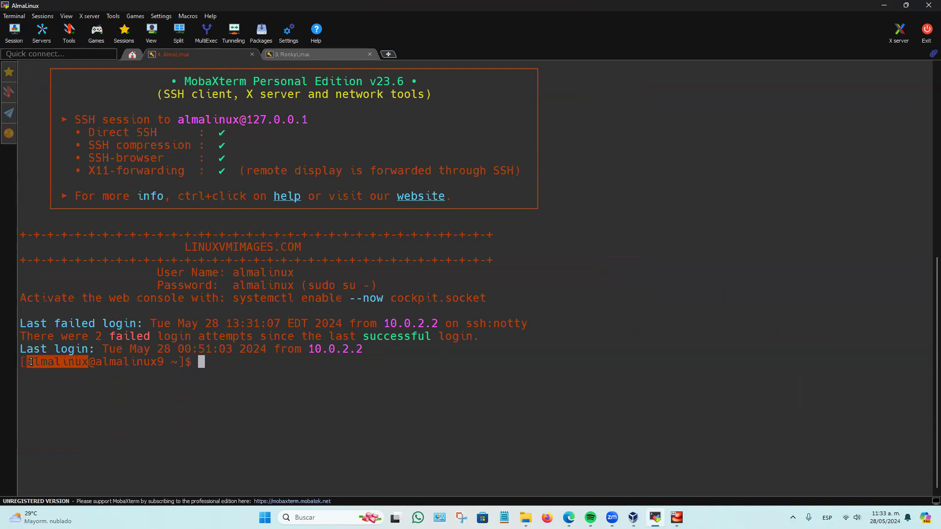
left_click(319, 54)
scroll(418, 177, "up", 15)
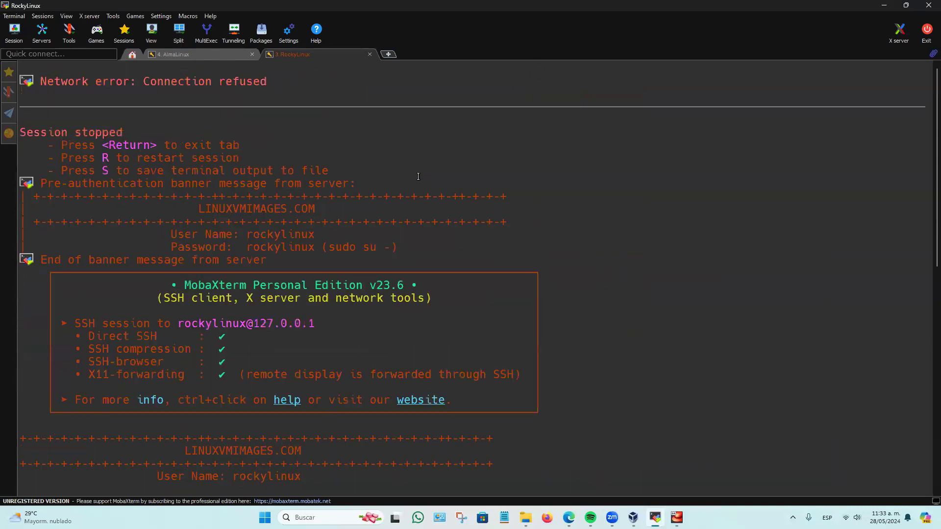
scroll(418, 176, "down", 9)
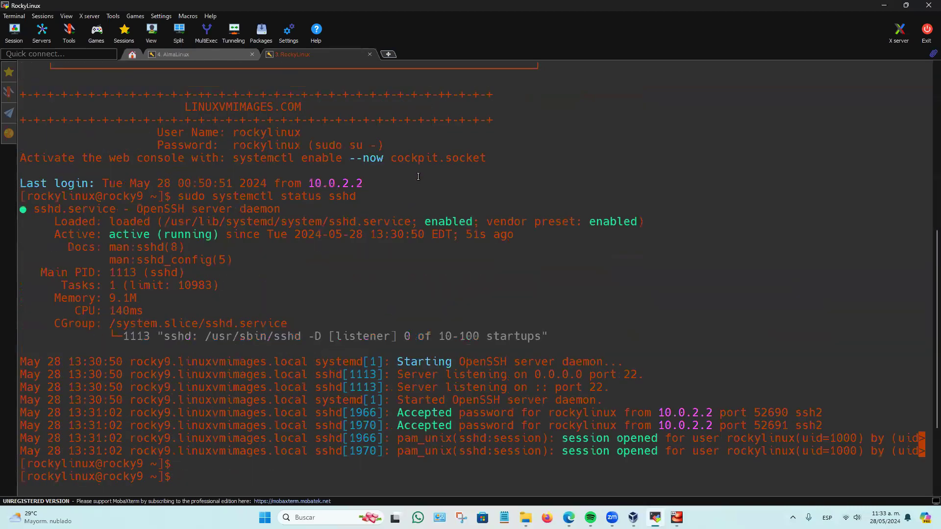
scroll(418, 177, "down", 3)
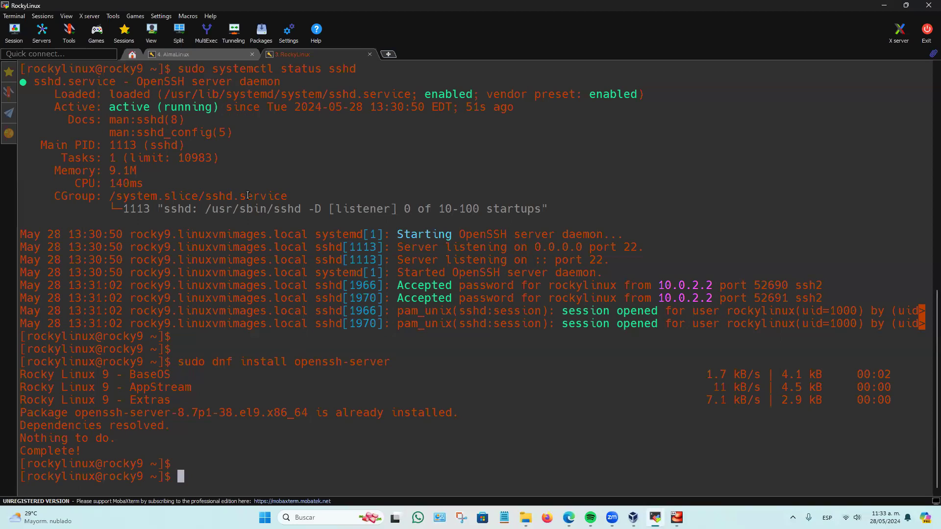
left_click(190, 56)
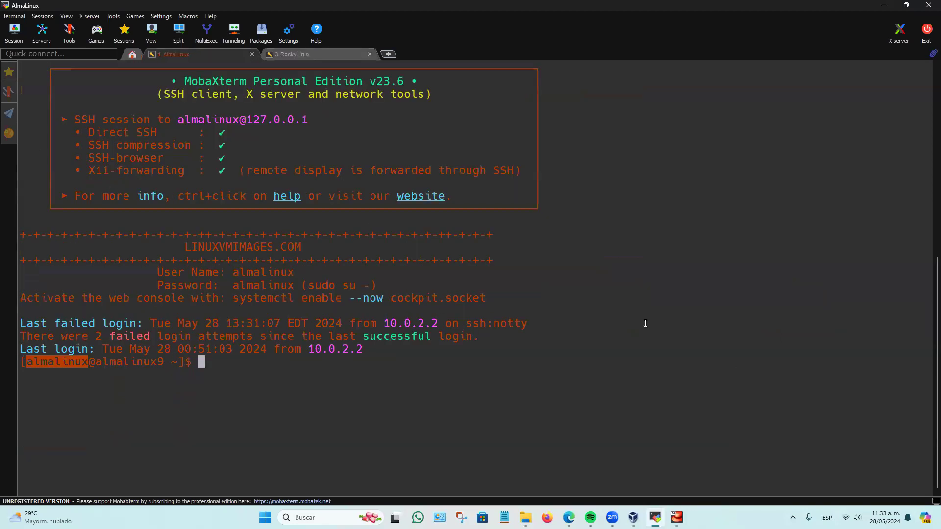
In the RockyLinux session, open the SSH server configuration with sudo nano /etc/ssh/sshd_config.
left_click(294, 55)
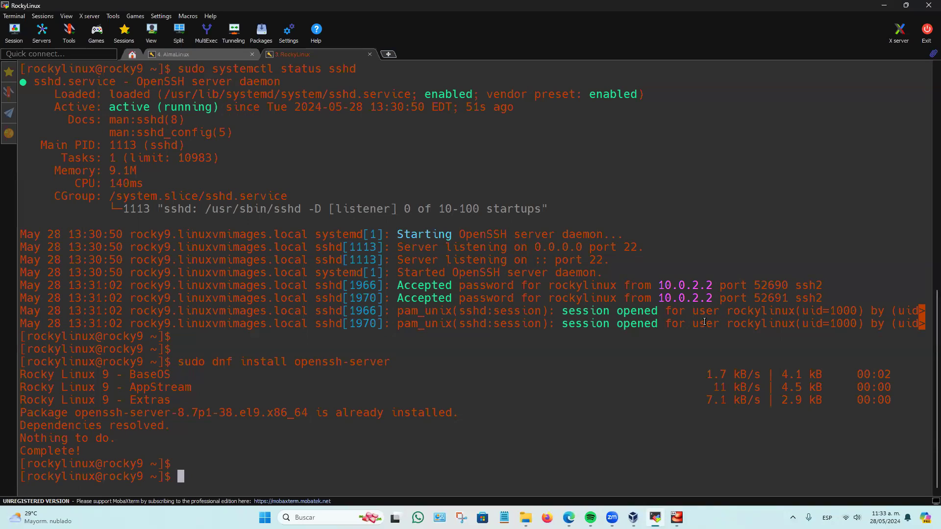
type("sudo nano /etc/ss")
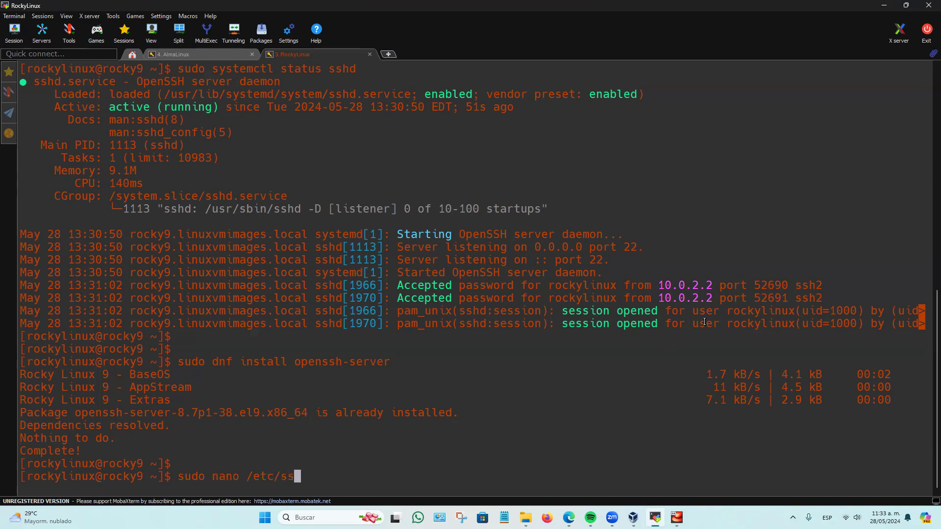
type("h/sshd?")
key("BackSpace")
type("_config")
key("Return")
Uncomment the Port 22 line in sshd_config.
key("Down")
key("Down")
key("Down")
key("Down")
key("Down")
key("Down")
key("Down")
key("Down")
key("Down")
key("Down")
key("Down")
key("Down")
key("Down")
key("Down")
key("Down")
key("Down")
key("Down")
key("Down")
key("Down")
key("Down")
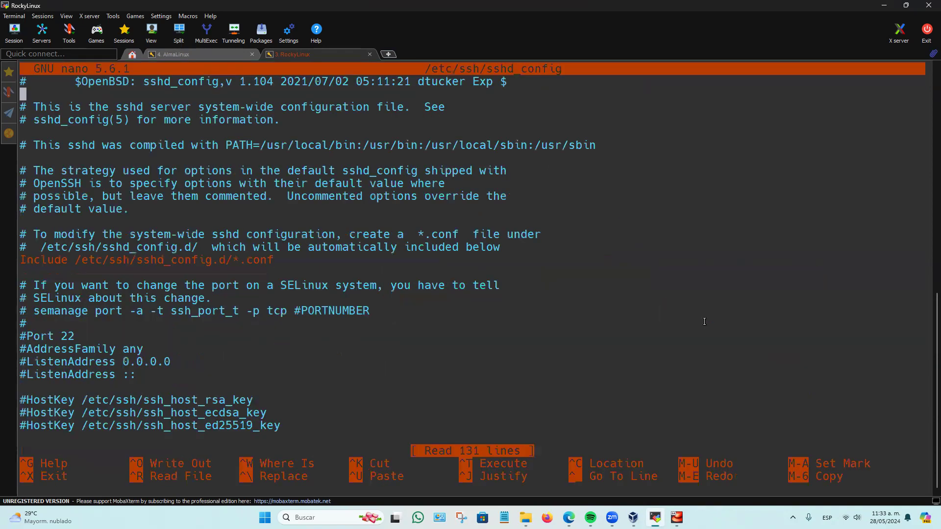
key("Up")
key("Up")
key("Up")
key("Up")
key("Up")
key("Up")
key("Up")
key("Up")
key("Up")
key("Up")
key("Up")
key("Up")
key("Up")
key("Up")
key("Up")
key("Up")
key("Up")
key("Up")
key("Up")
key("Up")
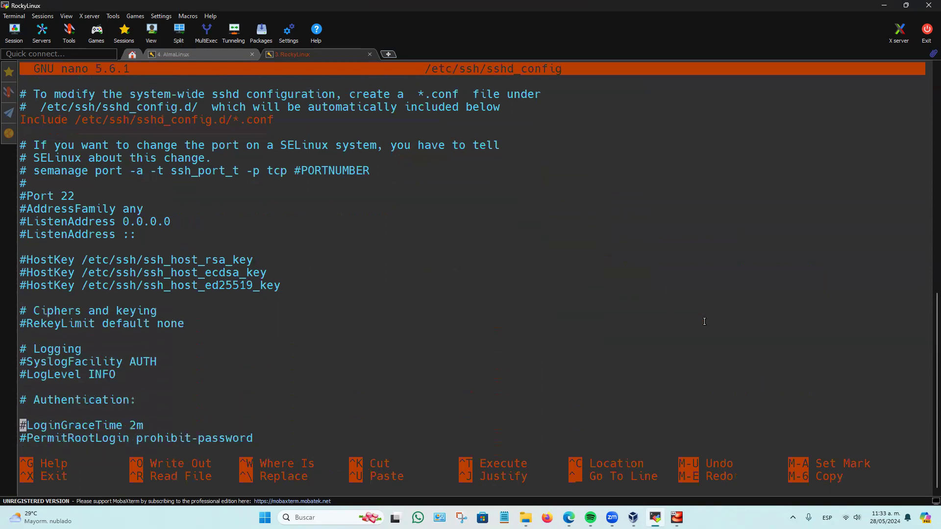
key("Down")
key("Delete")
Uncomment the PermitRootLogin prohibit-password line in the Authentication section.
key("Down")
key("Down")
key("Down")
key("Down")
key("Down")
key("Down")
key("Down")
key("Down")
key("Down")
key("Down")
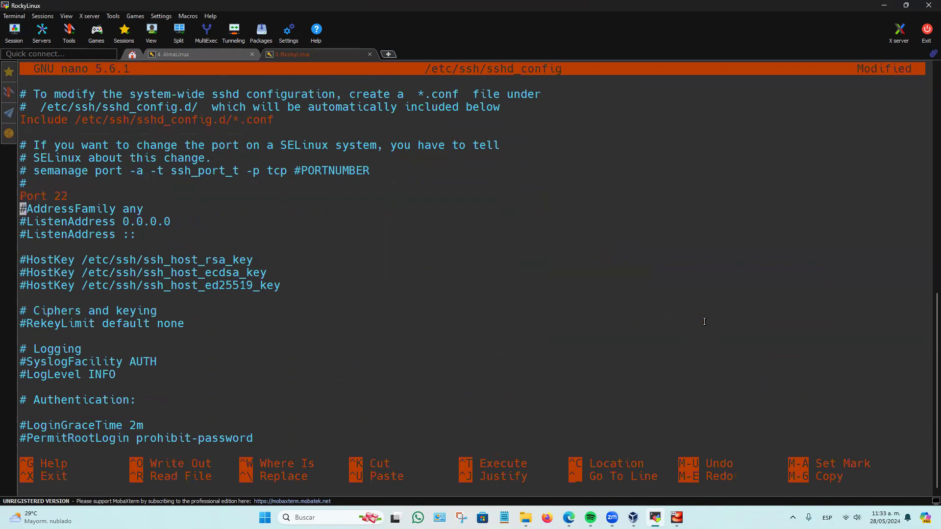
key("Down")
key("Down")
key("Down")
key("Down")
key("Down")
key("Down")
key("Down")
key("Down")
key("Down")
key("Down")
key("Down")
key("Down")
key("Down")
key("Down")
key("Down")
key("Down")
key("Down")
key("Down")
key("Down")
key("Down")
key("Up")
key("Up")
key("Up")
key("Up")
key("Up")
key("Up")
key("Up")
key("Up")
key("Up")
key("Up")
key("Up")
key("Up")
key("Up")
key("Up")
key("Up")
key("Up")
key("Up")
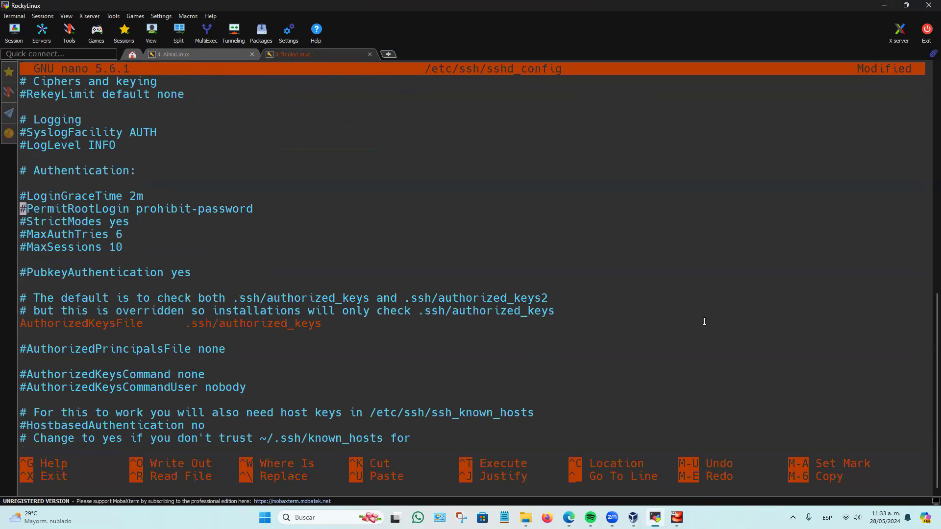
key("Down")
key("Up")
key("Delete")
Look through the remaining sshd_config options down to the end of the file and return to its beginning.
key("Down")
key("Down")
key("Down")
key("Down")
key("Down")
key("Down")
key("Down")
key("Down")
key("Down")
key("Down")
key("Down")
key("Down")
key("Down")
key("Down")
key("Down")
key("Down")
key("Down")
key("Down")
key("Down")
key("Down")
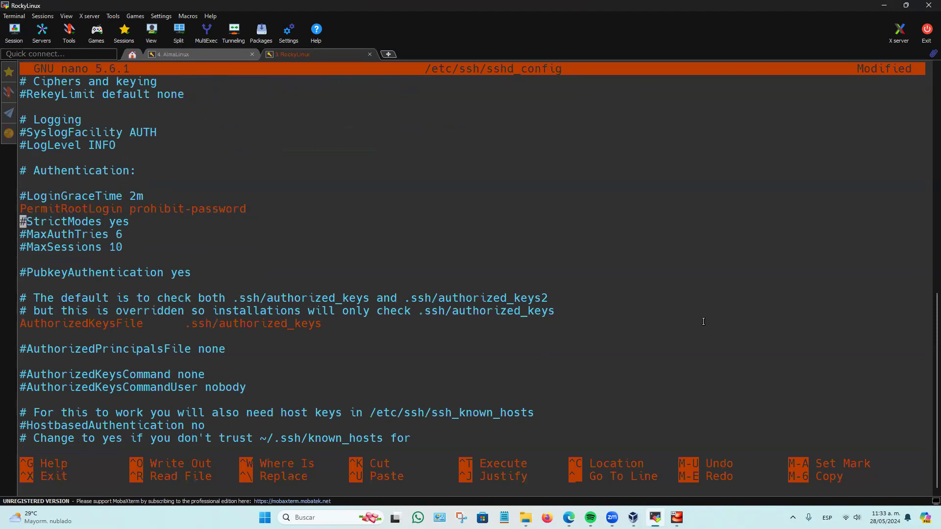
key("Down")
key("Down")
key("Down")
key("Down")
key("Down")
key("Down")
key("Down")
key("Down")
key("Down")
key("Down")
key("Down")
key("Down")
key("Down")
key("Down")
key("Down")
key("Down")
key("Down")
key("Down")
key("Down")
key("Down")
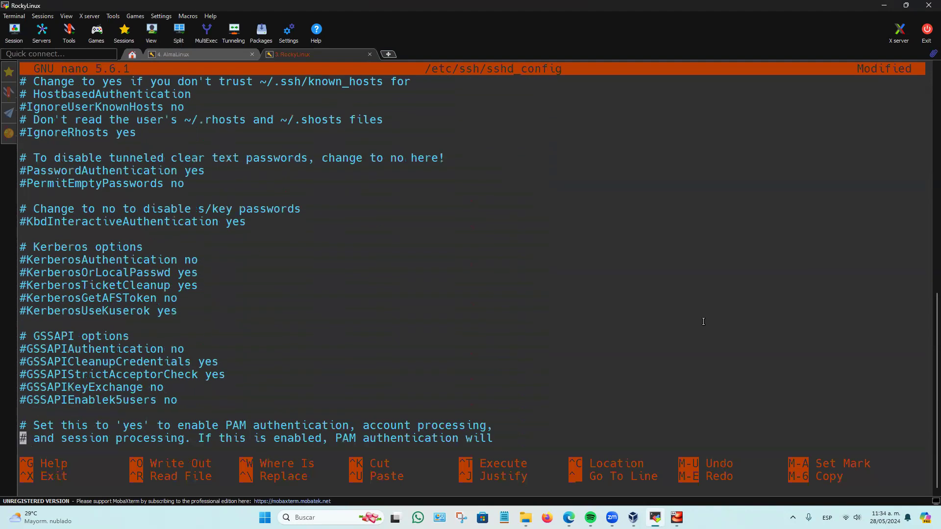
key("Down")
key("Down")
key("Down")
key("Down")
key("Down")
key("Down")
key("Down")
key("Down")
key("Down")
key("Down")
key("Down")
key("Down")
key("Down")
key("Down")
key("Down")
key("Down")
key("Down")
key("Down")
key("Down")
key("Down")
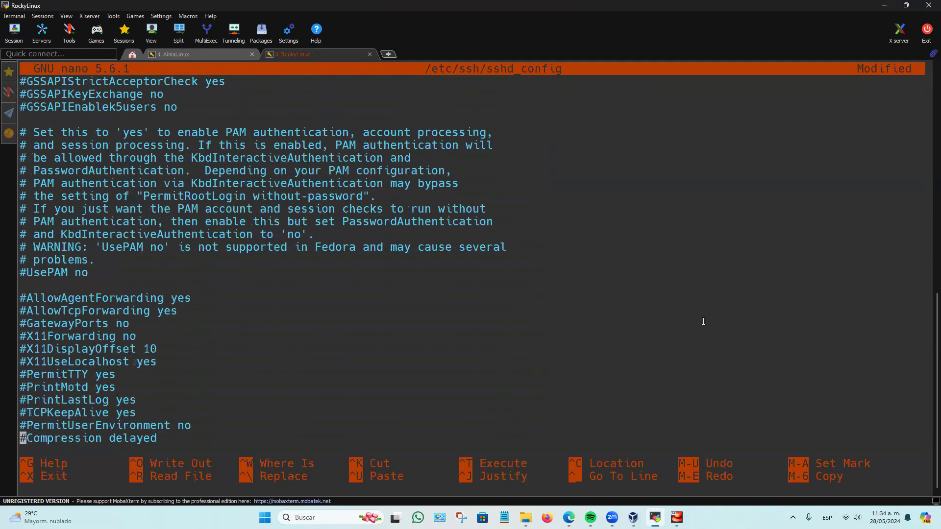
key("Up")
key("Up")
key("Up")
key("Up")
key("Up")
key("Up")
key("Up")
key("Up")
key("Up")
key("Up")
key("Up")
key("Up")
key("Up")
key("Up")
key("Up")
key("Up")
key("Up")
key("Up")
key("Up")
key("Up")
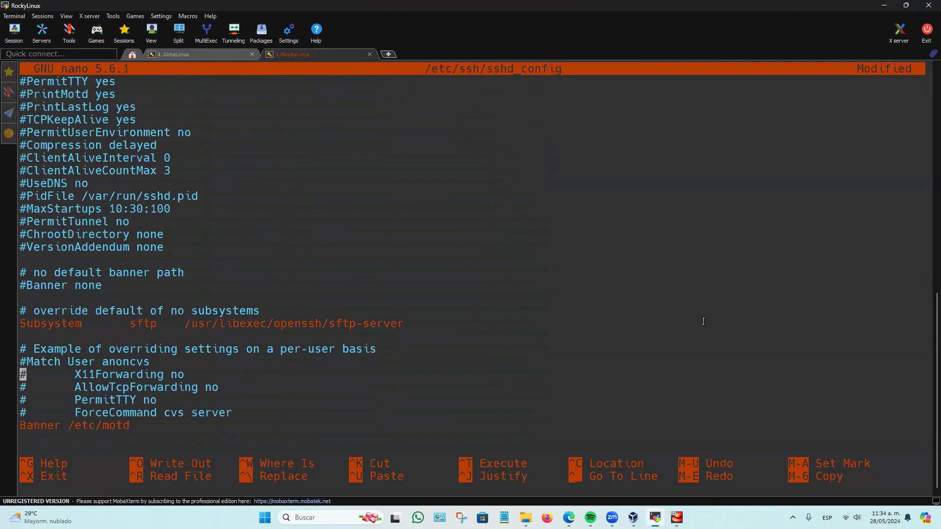
key("Up")
key("Up")
key("Up")
key("Up")
key("Up")
key("Up")
key("Up")
key("Up")
key("Up")
key("Up")
key("Up")
key("Up")
key("Up")
key("Up")
key("Up")
key("Up")
key("Up")
key("Up")
key("Up")
key("Up")
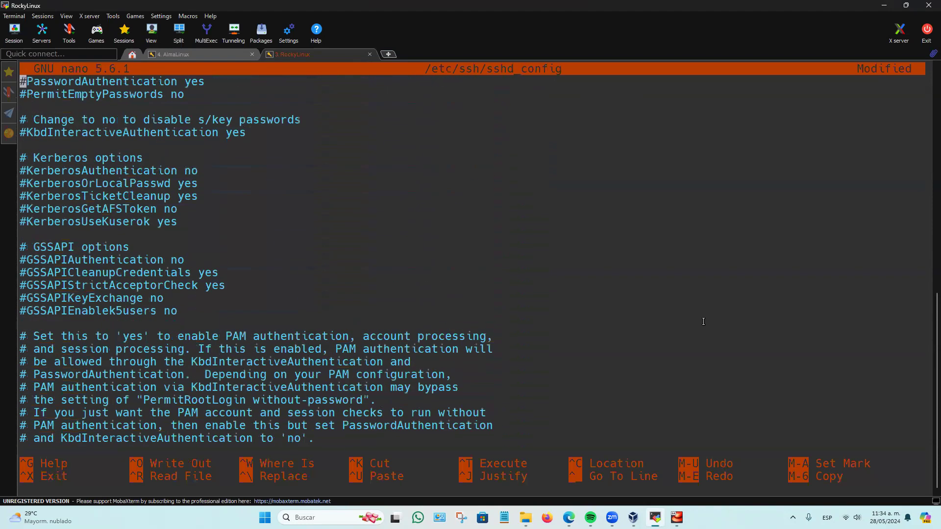
key("Up")
key("Up")
key("Up")
key("Up")
key("Up")
key("Up")
key("Up")
key("Up")
key("Up")
key("Up")
key("Up")
key("Up")
key("Up")
key("Up")
key("Up")
key("Up")
key("Up")
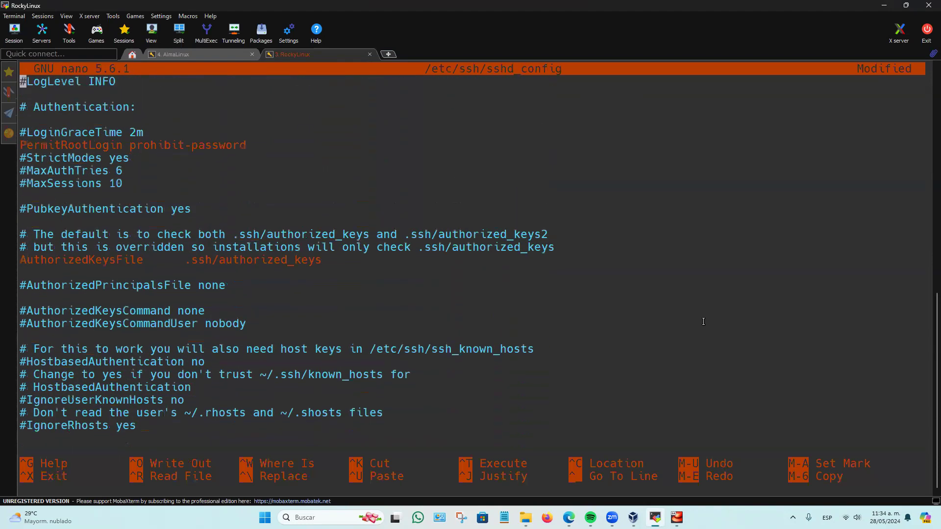
scroll(703, 322, "up", 6)
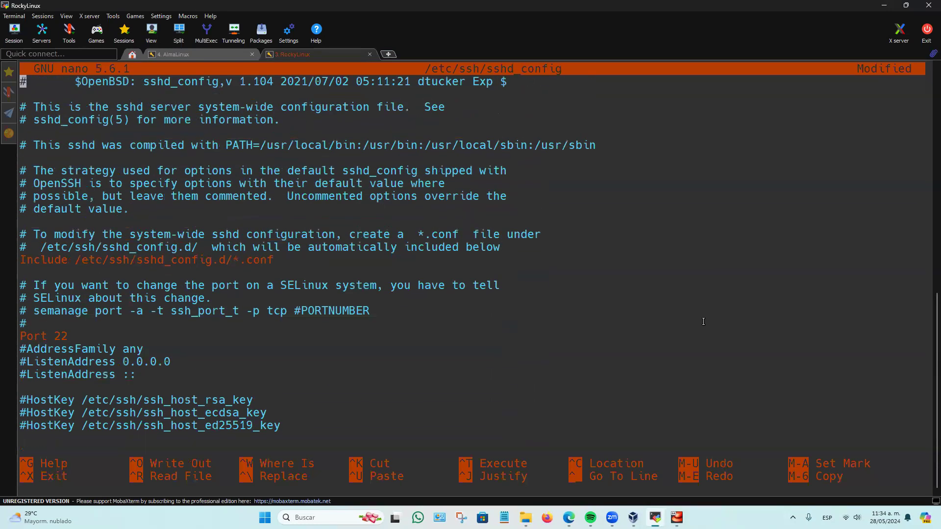
Exit sshd_config without saving the modifications and clear the terminal.
key("ctrl+x")
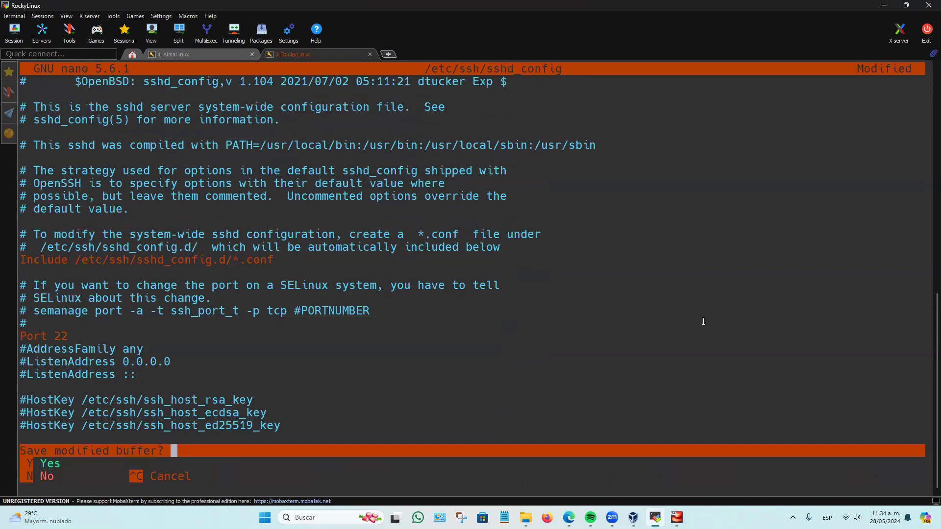
key("n")
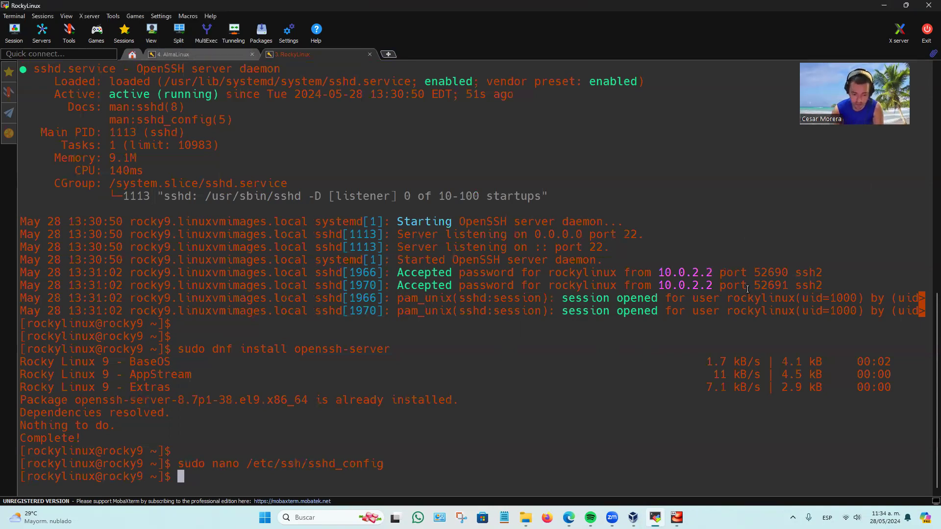
type("clear")
key("Return")
Check the SSH service with sudo systemctl status sshd and return to the prompt.
key("Up")
key("Up")
key("Up")
key("Up")
key("Up")
key("Down")
key("Right")
key("Left")
key("Left")
key("Left")
key("Left")
key("Return")
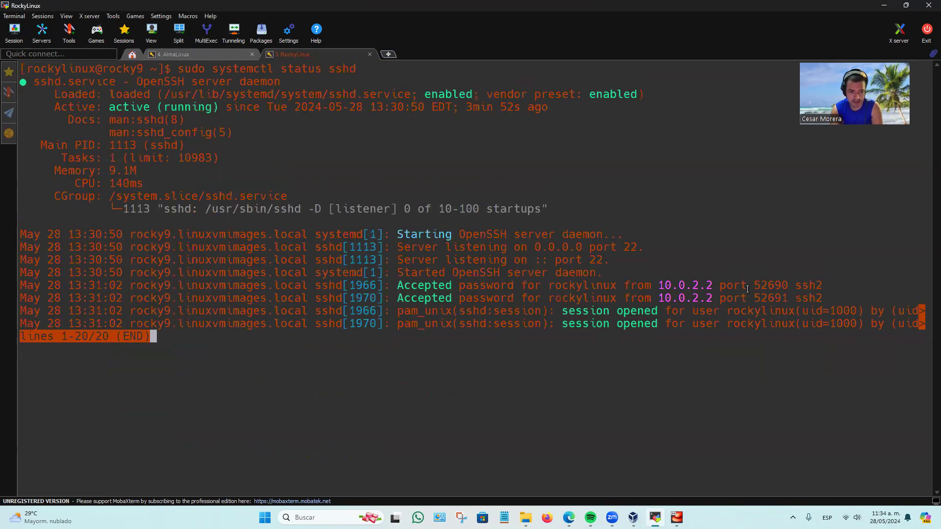
key("q")
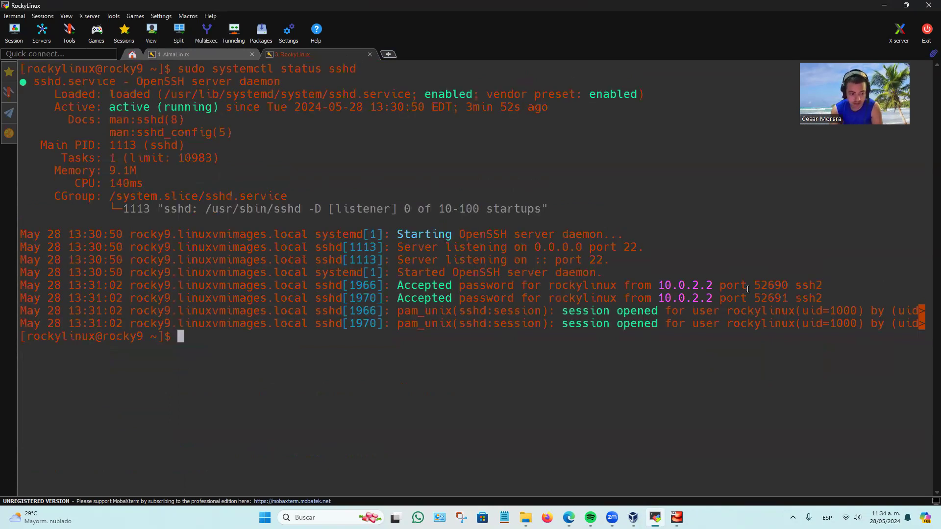
Enable the SSH service at boot with sudo systemctl enable sshd.
key("Up")
key("Left")
key("Left")
key("Left")
key("Left")
key("Left")
key("BackSpace")
key("BackSpace")
key("BackSpace")
key("BackSpace")
key("BackSpace")
key("BackSpace")
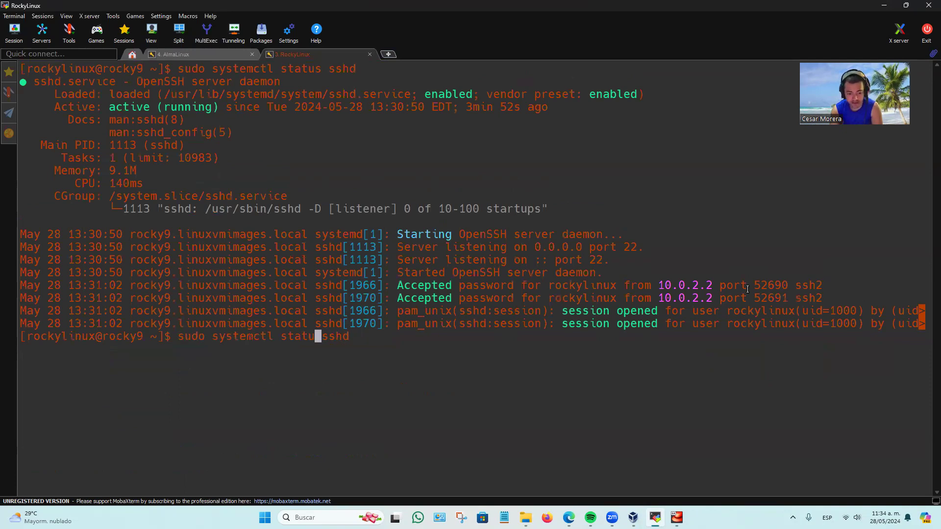
type("enable")
key("Return")
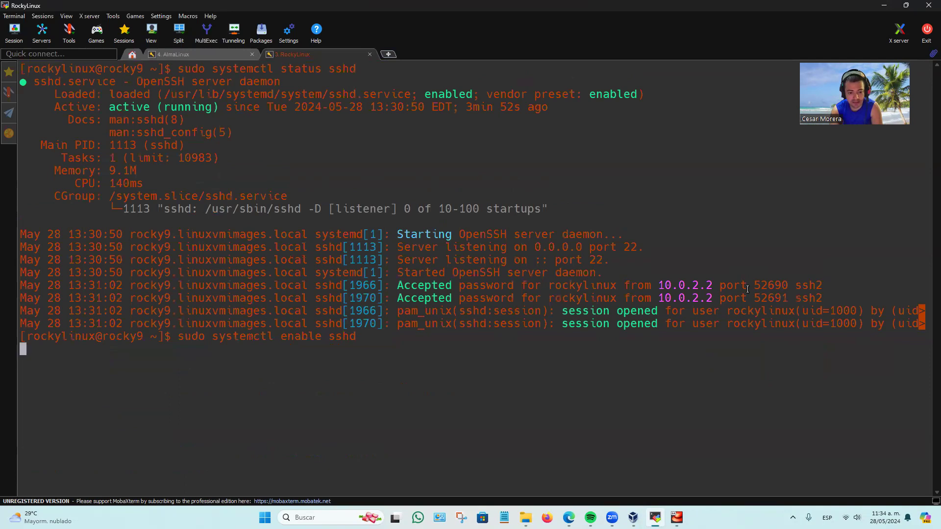
Start the SSH service with sudo systemctl start sshd.
key("Up")
key("Left")
key("Left")
key("Left")
key("Left")
key("Left")
key("Left")
key("Left")
key("Right")
key("Down")
key("Up")
key("Left")
key("Left")
key("Left")
key("Left")
key("Left")
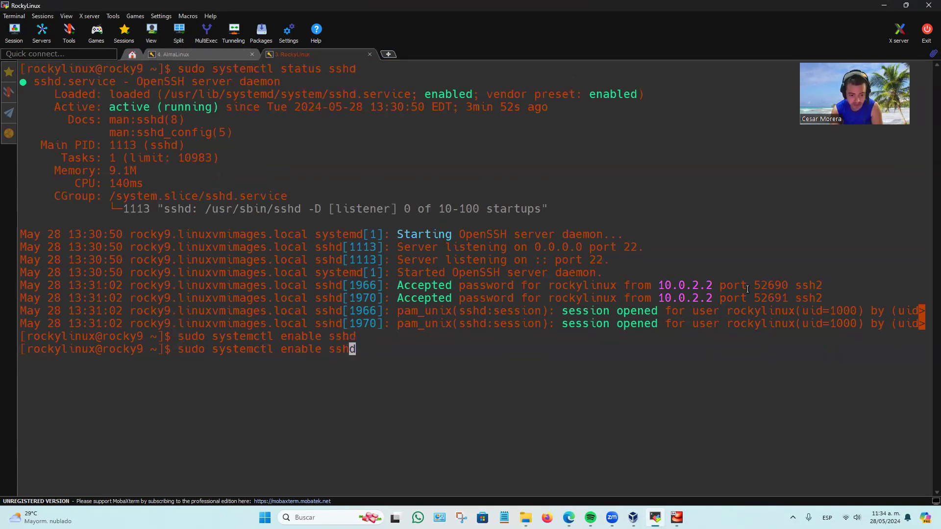
key("BackSpace")
key("BackSpace")
key("BackSpace")
key("BackSpace")
key("BackSpace")
key("BackSpace")
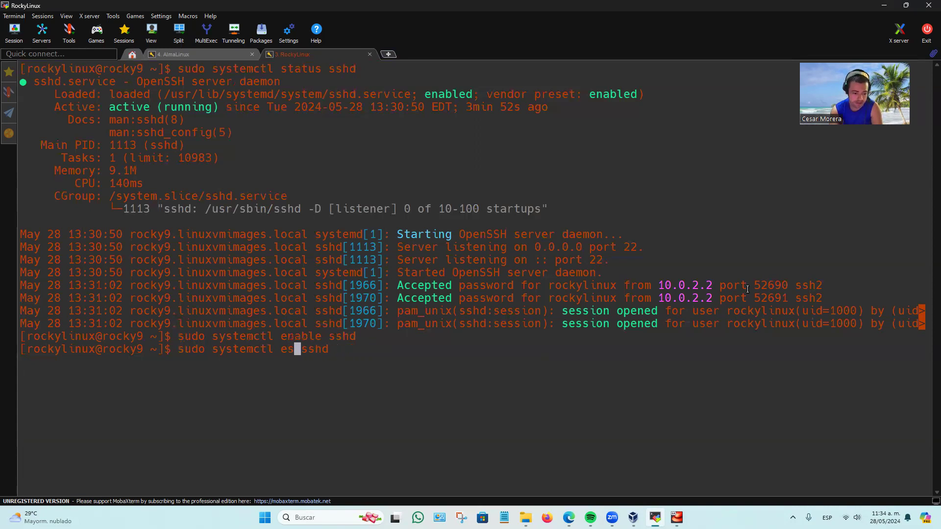
type("star")
type("t")
key("Return")
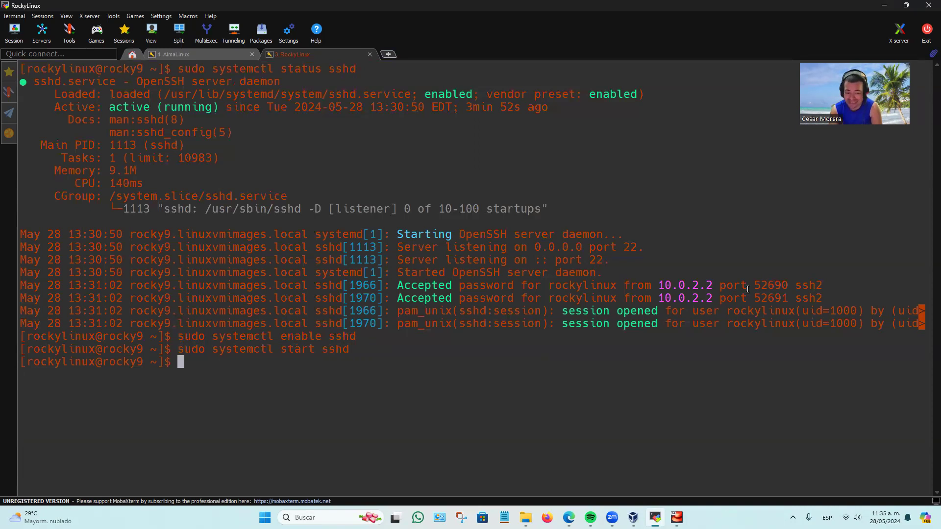
Recheck the started SSH service using sudo systemctl status sshd, and leave the status output for an empty prompt.
key("Up")
key("Up")
key("Up")
key("Return")
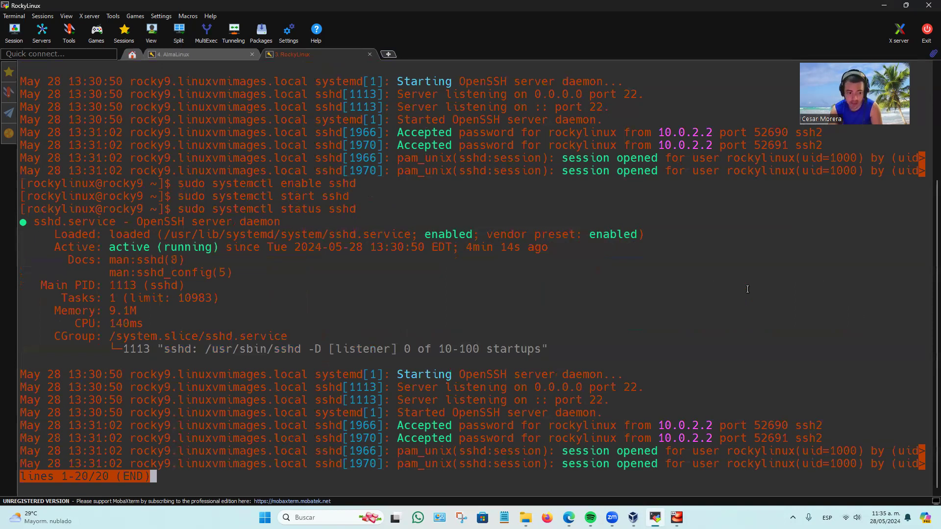
key("q")
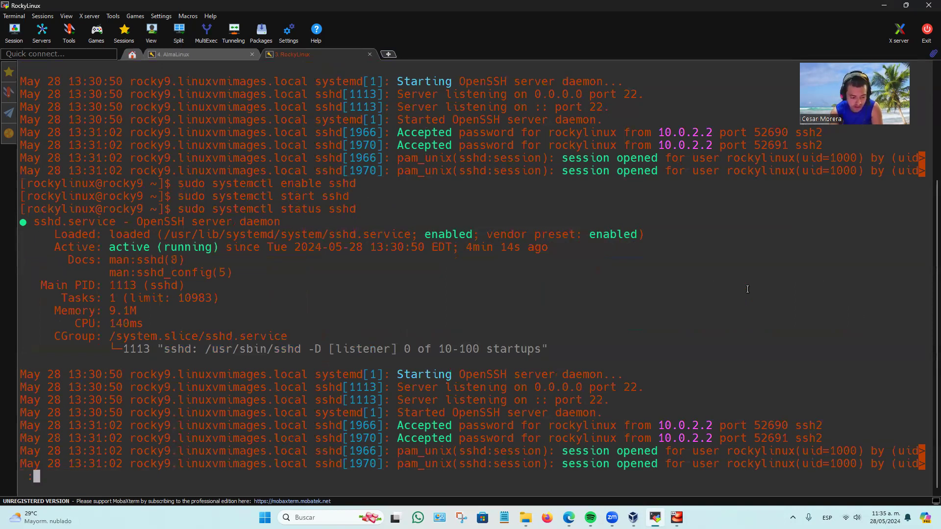
key("Return")
key("Return")
key("Return")
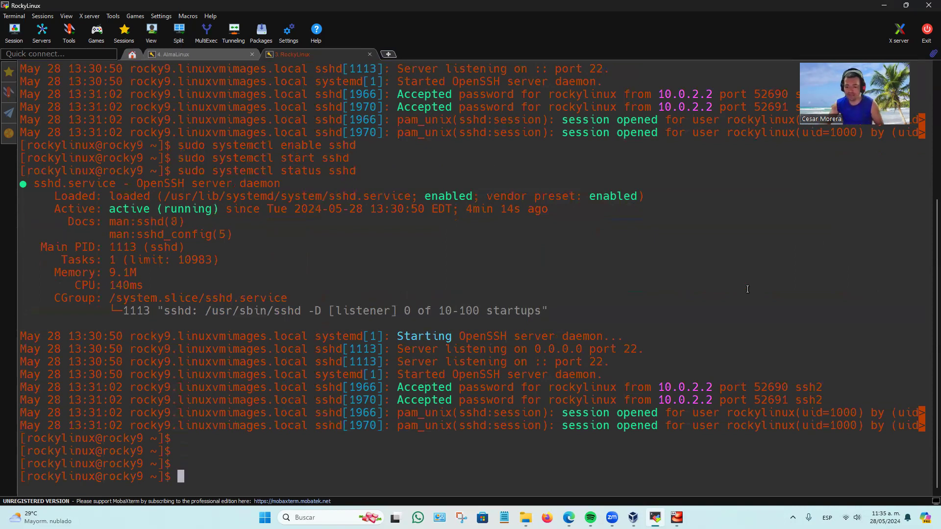
Switch from the RockyLinux terminal session to the Oracle VM VirtualBox manager.
left_click(663, 512)
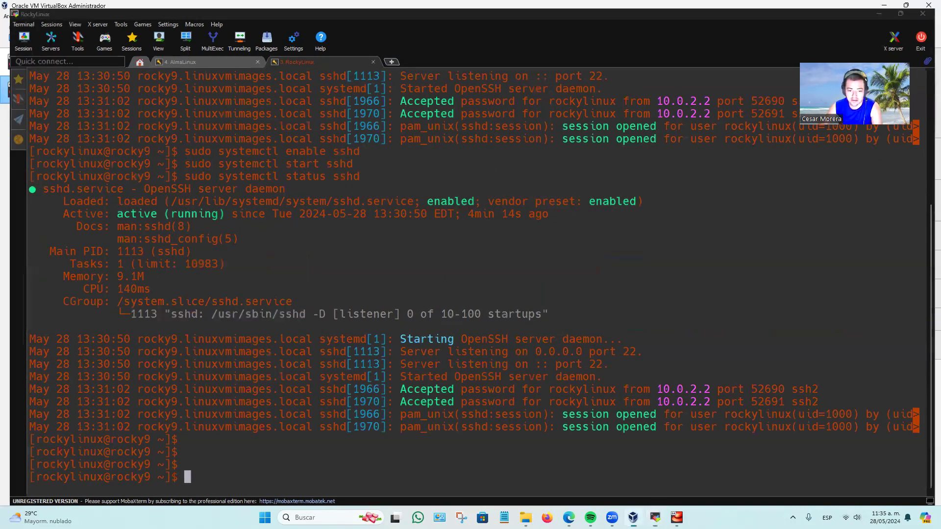